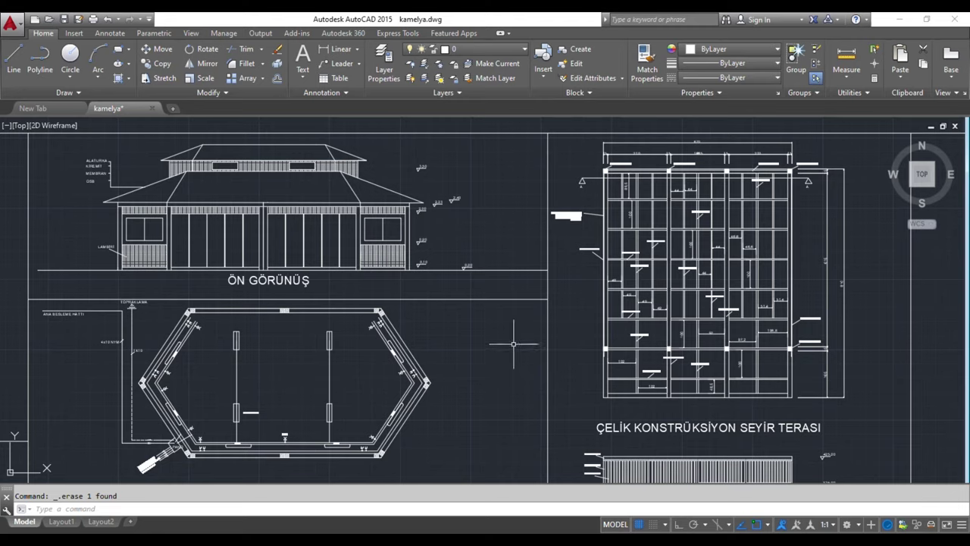
Step: Zoom out and pan so the whole kamelya sheet, border included, sits centred in view
{"action": "scroll", "coordinate": [514, 344], "scroll_direction": "down", "scroll_amount": 2}
{"action": "scroll", "coordinate": [507, 353], "scroll_direction": "down", "scroll_amount": 2}
{"action": "mouse_move", "coordinate": [475, 382]}
{"action": "middle_mouse_down"}
{"action": "mouse_move", "coordinate": [496, 302]}
{"action": "mouse_move", "coordinate": [429, 297]}
{"action": "middle_mouse_up"}
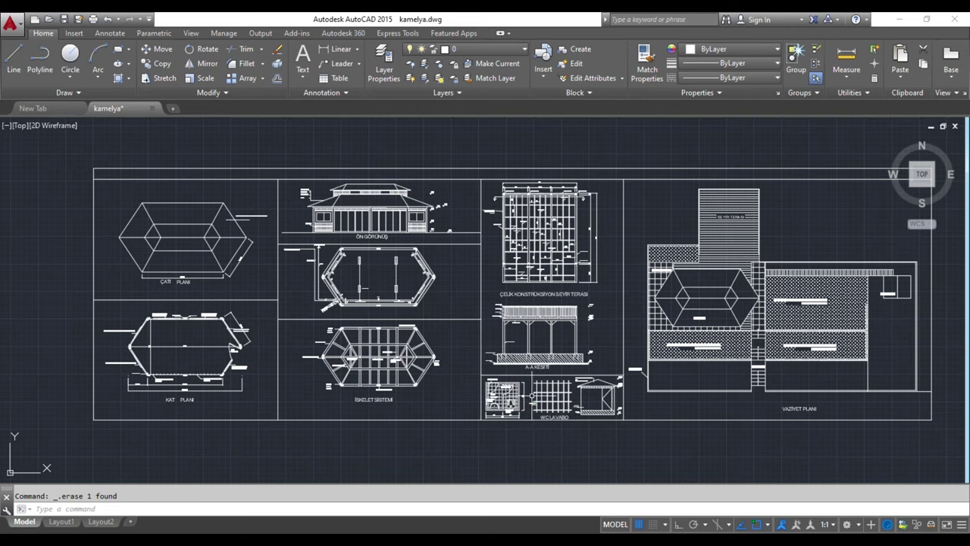
{"action": "middle_click_drag", "start_coordinate": [377, 356], "coordinate": [330, 375]}
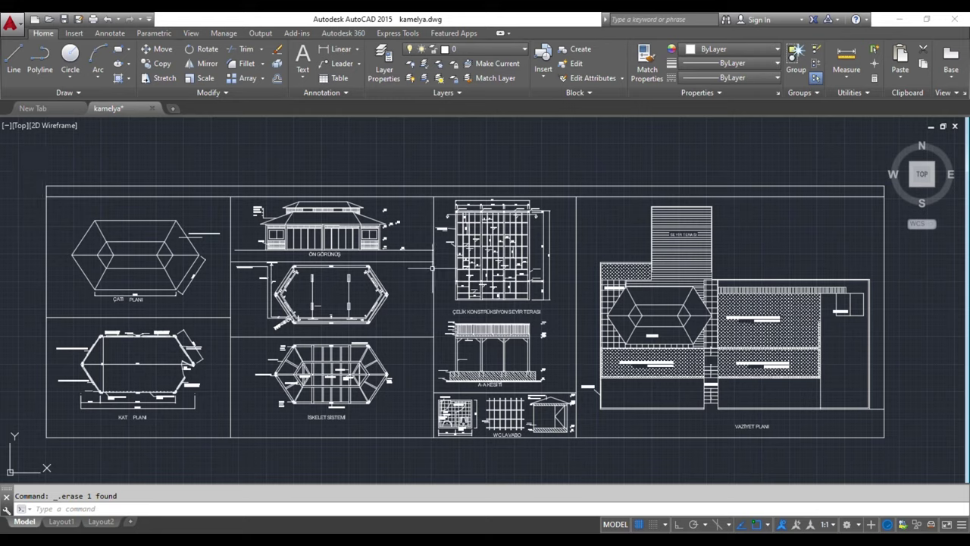
{"action": "left_click", "coordinate": [338, 49]}
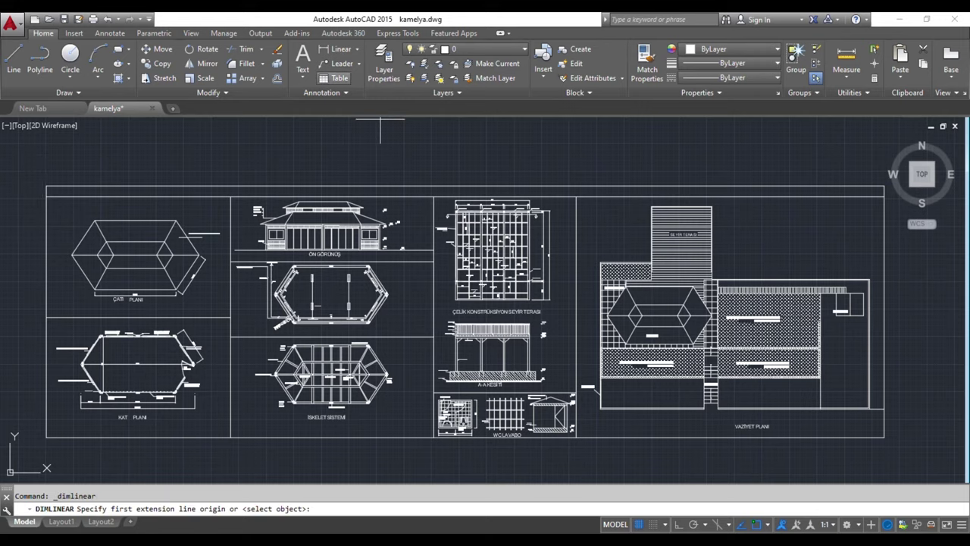
Step: Dimension the sheet border's top edge (7603.99) and left edge (2286.49) with linear dimensions
{"action": "left_click", "coordinate": [46, 186]}
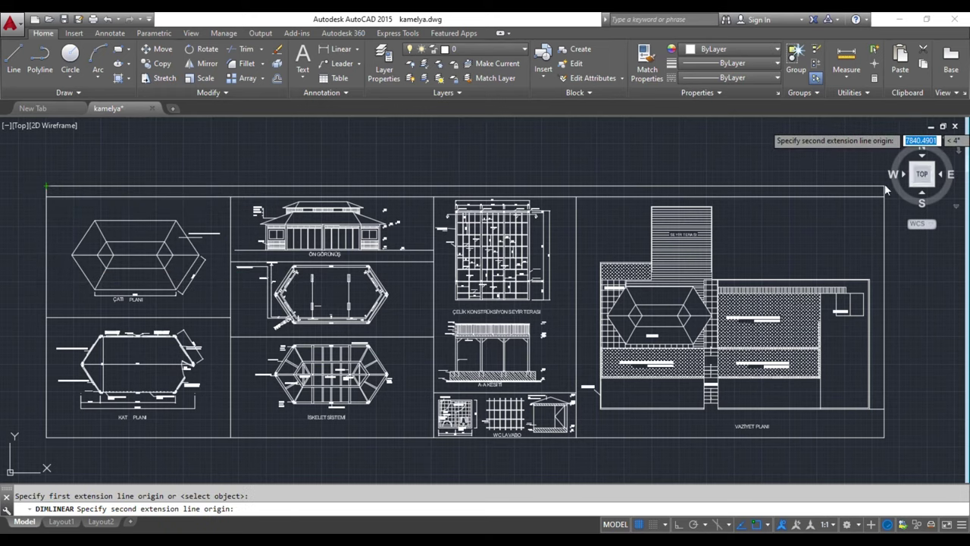
{"action": "left_click", "coordinate": [884, 187]}
{"action": "left_click", "coordinate": [885, 167]}
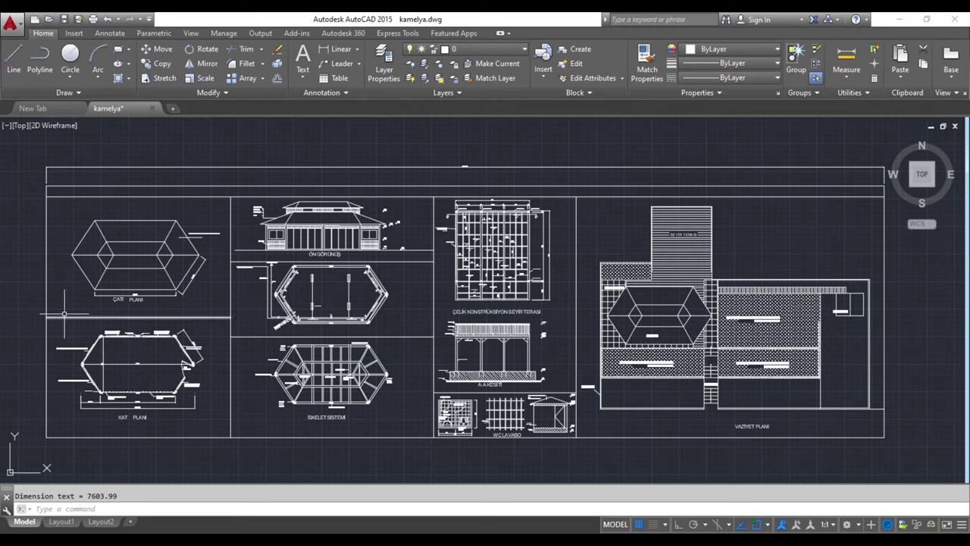
{"action": "key", "text": "Return"}
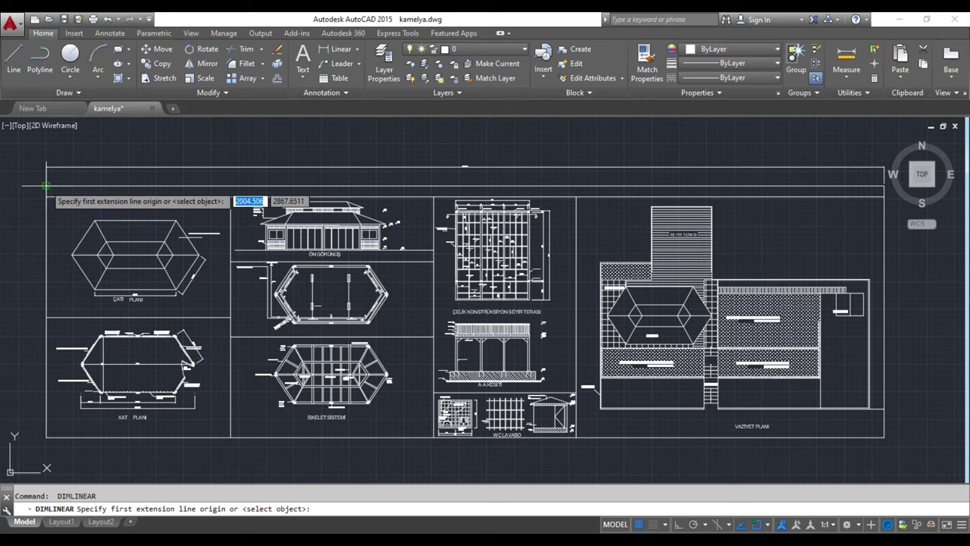
{"action": "left_click", "coordinate": [46, 186]}
{"action": "left_click", "coordinate": [45, 437]}
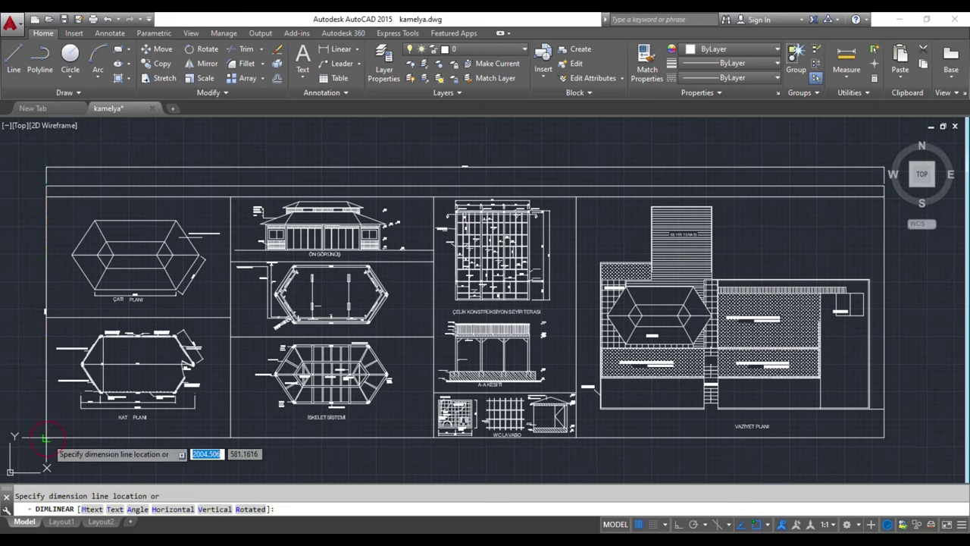
{"action": "left_click", "coordinate": [31, 432]}
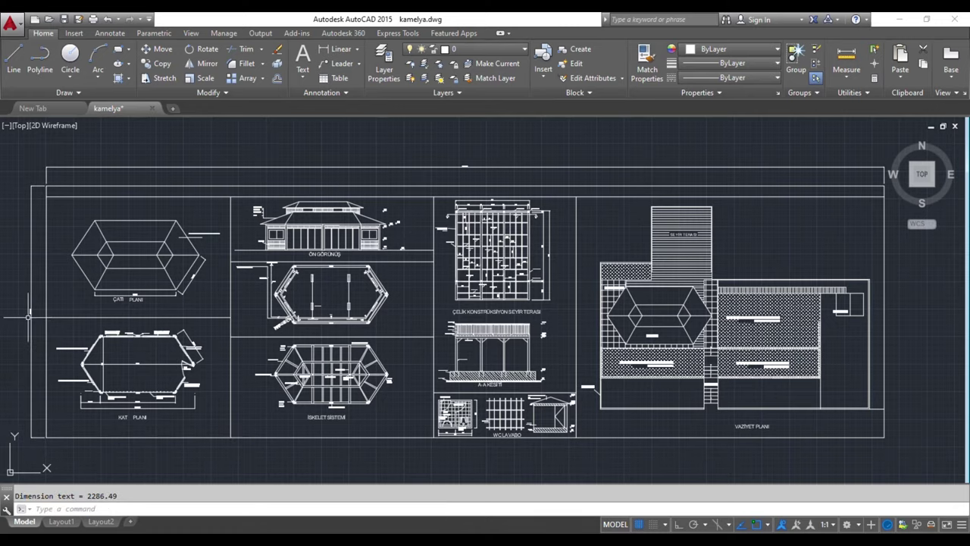
{"action": "scroll", "coordinate": [26, 320], "scroll_direction": "up", "scroll_amount": 5}
{"action": "scroll", "coordinate": [26, 315], "scroll_direction": "up", "scroll_amount": 5}
{"action": "middle_click_drag", "start_coordinate": [108, 292], "coordinate": [107, 318]}
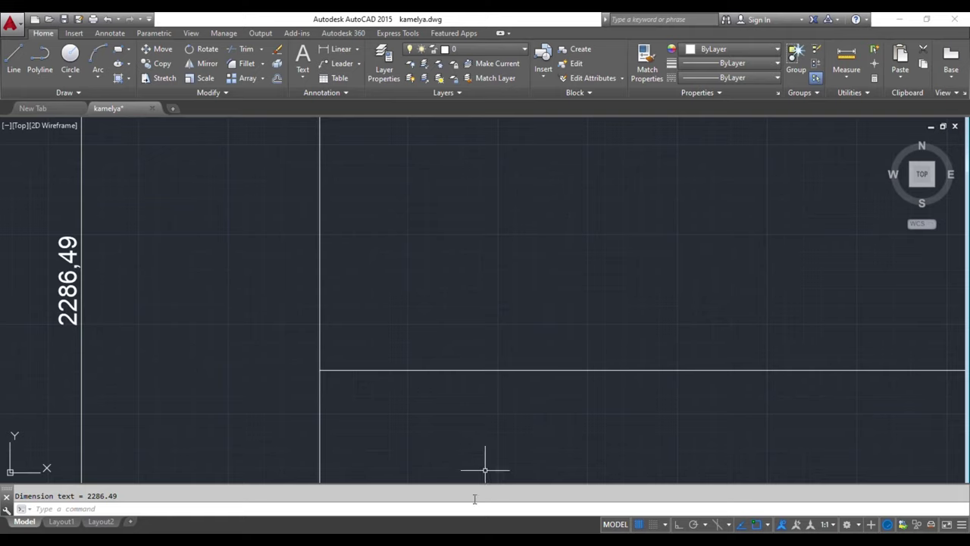
Step: In Calculator, work out the sheet height at 1:50: 2300 ÷ 50 = 46
{"action": "left_click", "coordinate": [485, 539]}
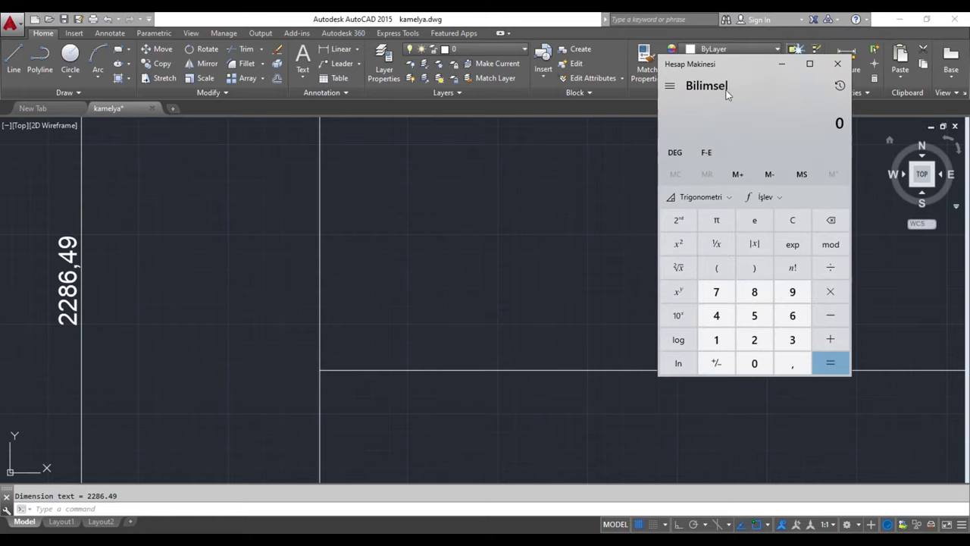
{"action": "type", "text": "2.300"}
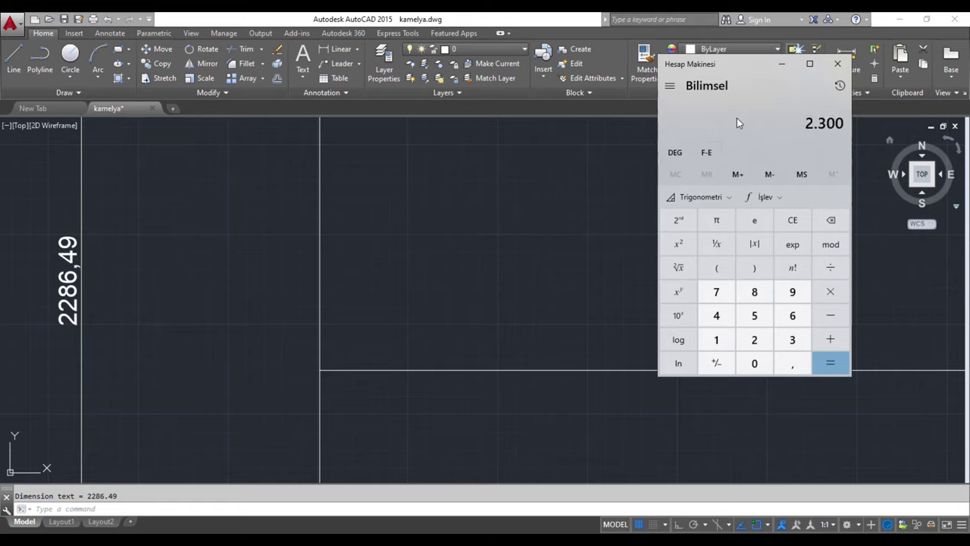
{"action": "key", "text": "slash"}
{"action": "type", "text": "50"}
{"action": "key", "text": "Return"}
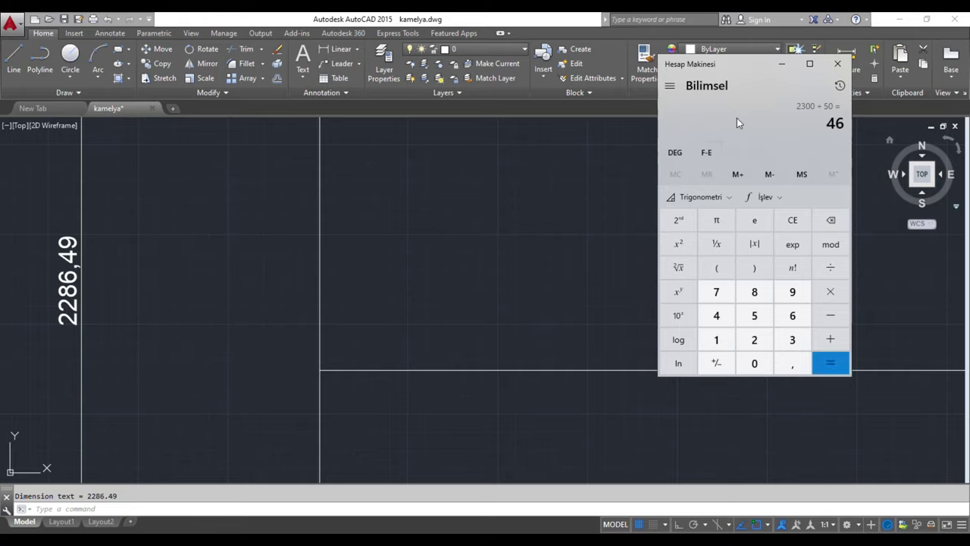
{"action": "scroll", "coordinate": [481, 294], "scroll_direction": "down", "scroll_amount": 3}
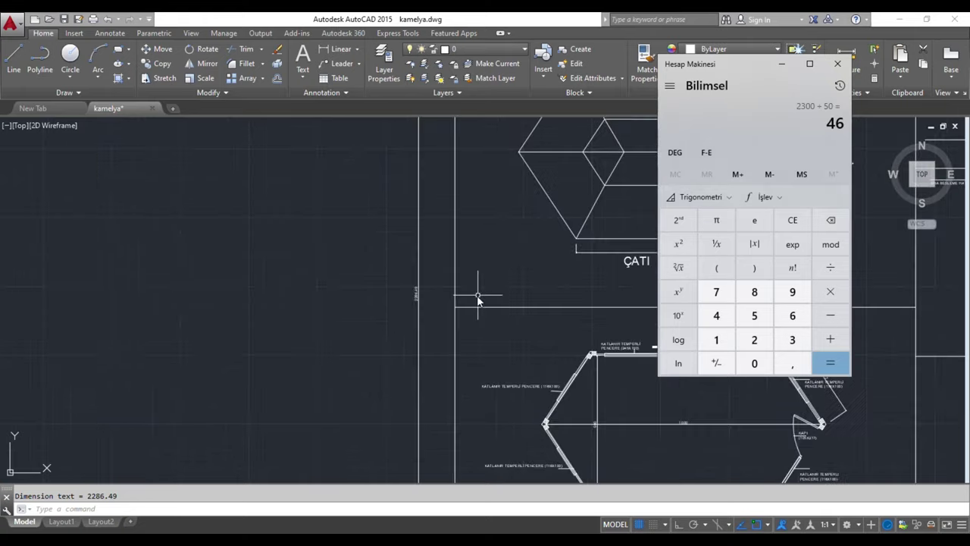
{"action": "scroll", "coordinate": [476, 292], "scroll_direction": "down", "scroll_amount": 3}
{"action": "left_click", "coordinate": [441, 293]}
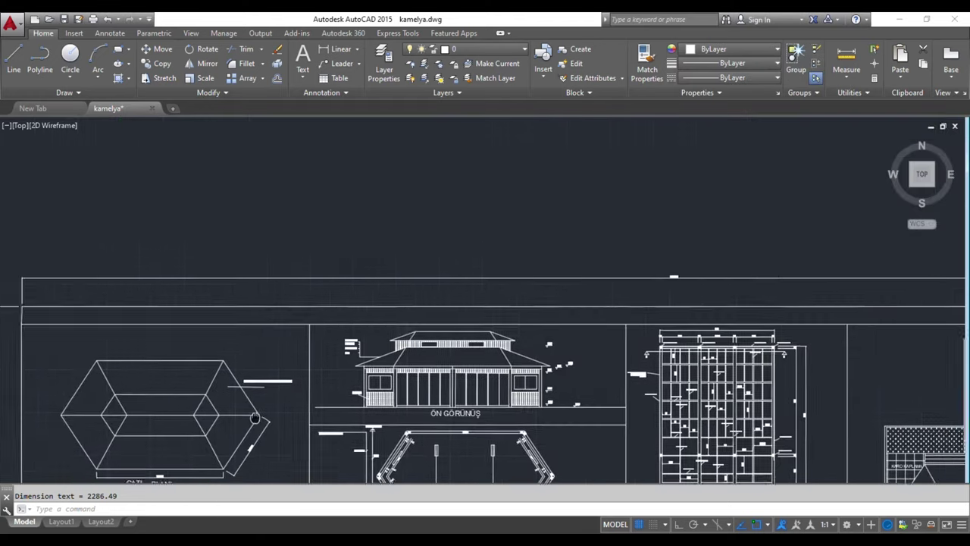
{"action": "scroll", "coordinate": [637, 303], "scroll_direction": "up", "scroll_amount": 4}
{"action": "scroll", "coordinate": [658, 276], "scroll_direction": "up", "scroll_amount": 4}
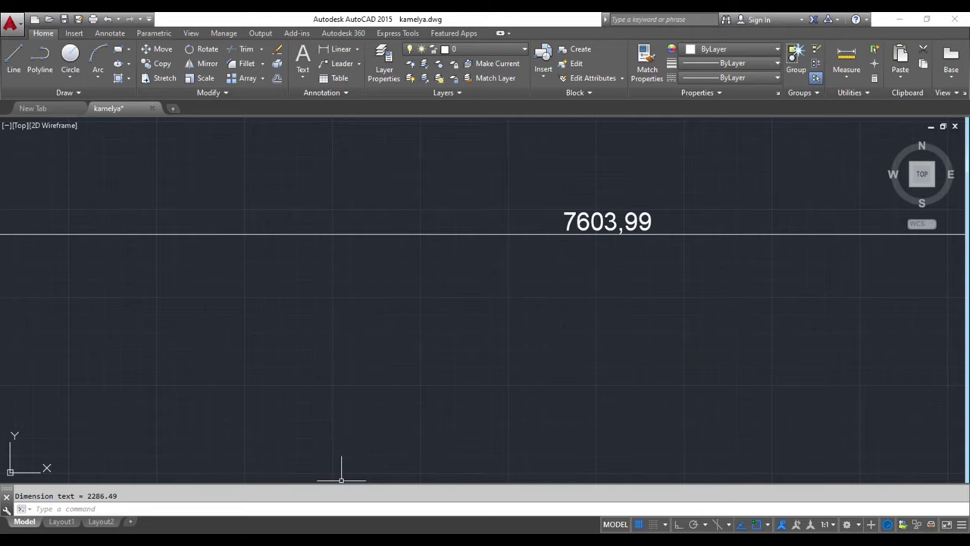
Step: Work out the width 7650 ÷ 50 = 153 and review both results in Calculator's history
{"action": "left_click", "coordinate": [355, 533]}
{"action": "type", "text": "7650"}
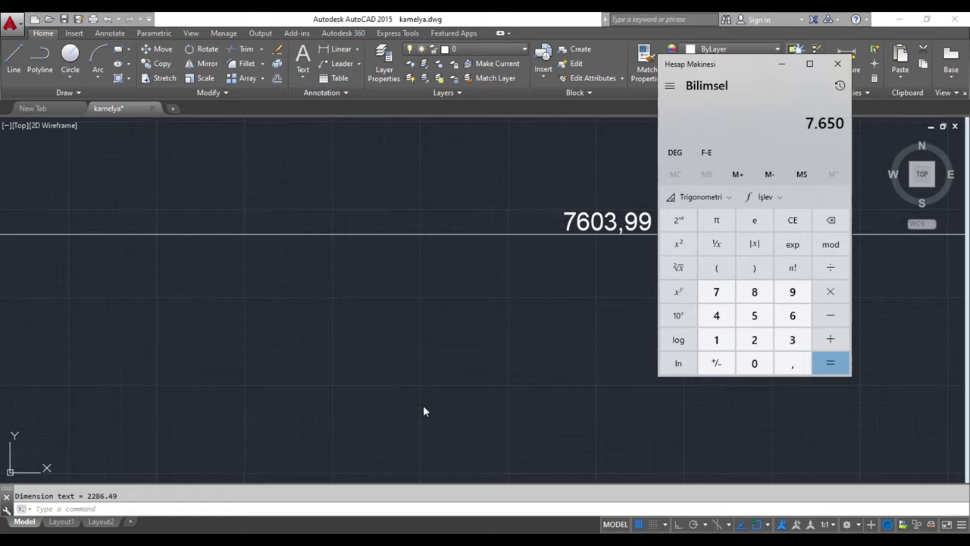
{"action": "type", "text": "/50"}
{"action": "key", "text": "Return"}
{"action": "left_click", "coordinate": [840, 85]}
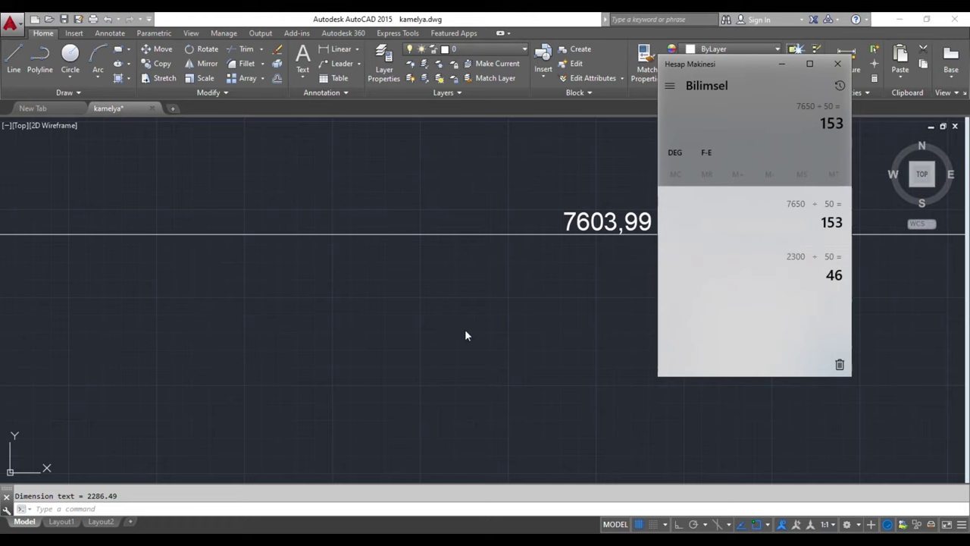
{"action": "scroll", "coordinate": [459, 333], "scroll_direction": "down", "scroll_amount": 5}
{"action": "left_click", "coordinate": [468, 442]}
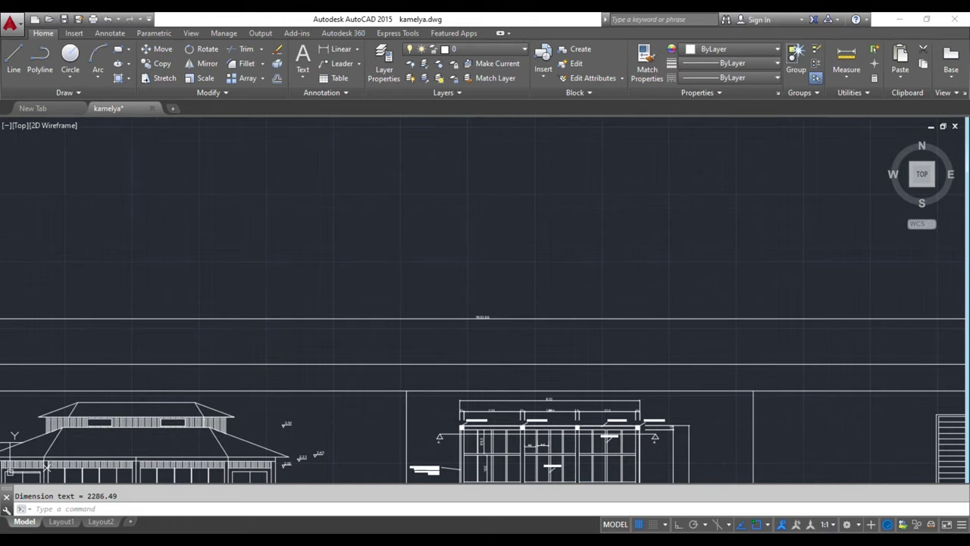
Step: Zoom and pan to the ÖN GÖRÜNÜŞ elevation and the steel viewing-terrace frame drawing
{"action": "scroll", "coordinate": [454, 398], "scroll_direction": "up", "scroll_amount": 2}
{"action": "middle_click_drag", "start_coordinate": [371, 414], "coordinate": [448, 324]}
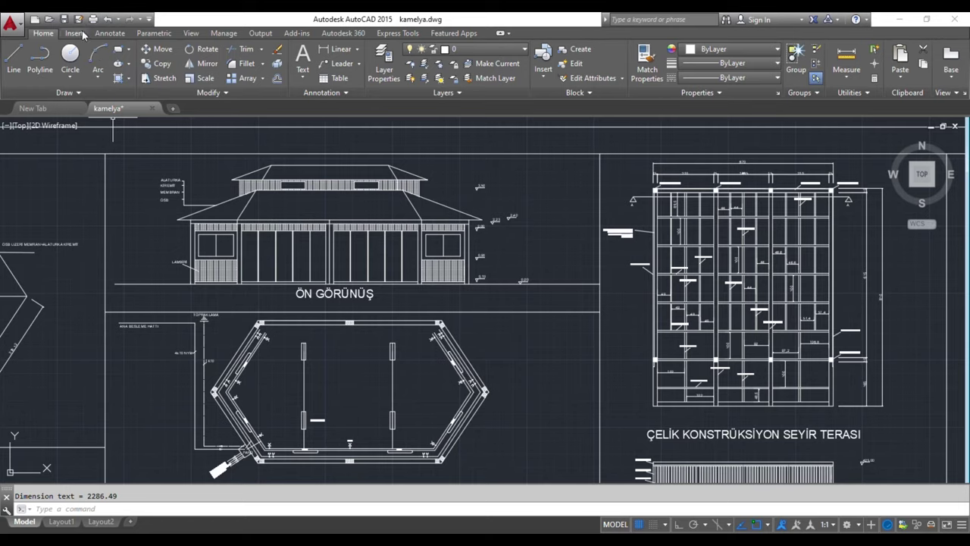
Step: Open the model's Plot dialog and set the printer/plotter to DWG To PDF.pc3
{"action": "left_click", "coordinate": [10, 26]}
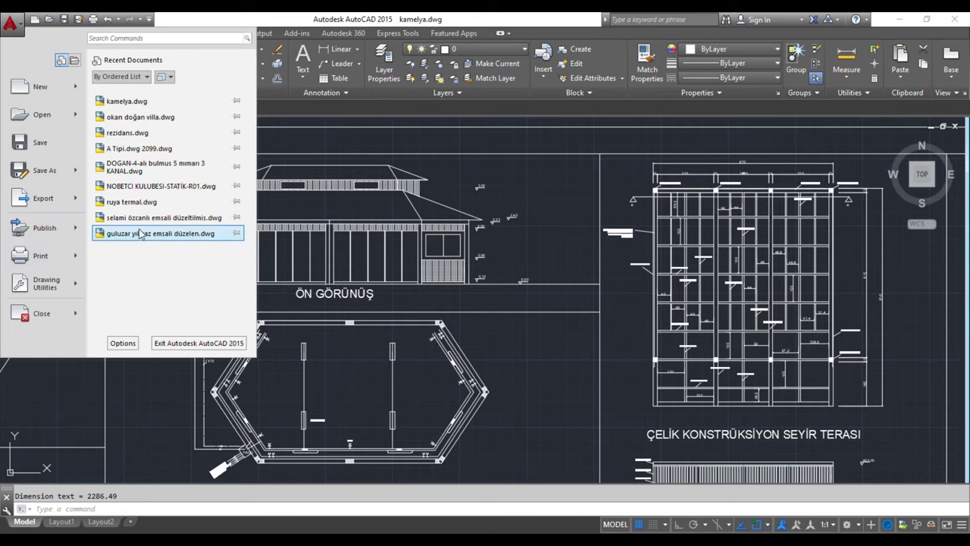
{"action": "mouse_move", "coordinate": [41, 255]}
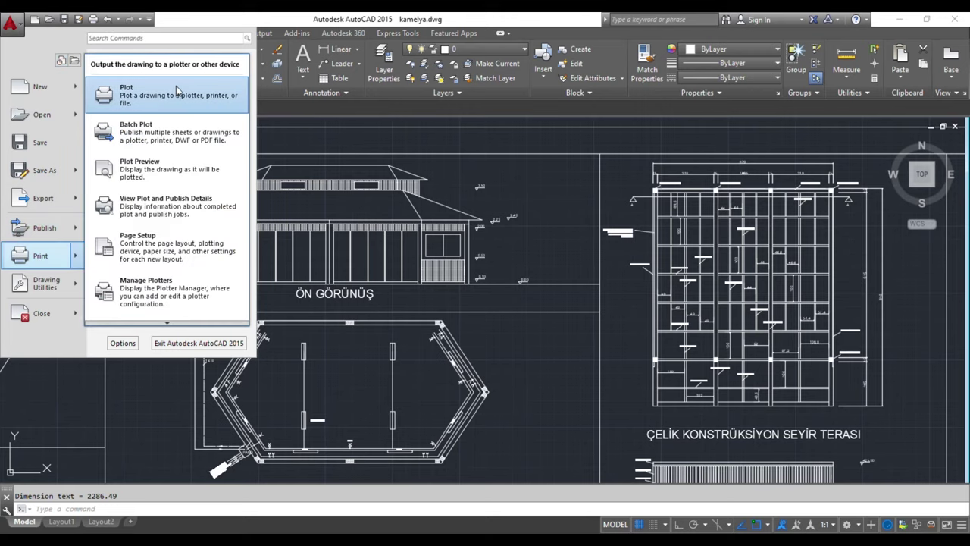
{"action": "left_click", "coordinate": [176, 94]}
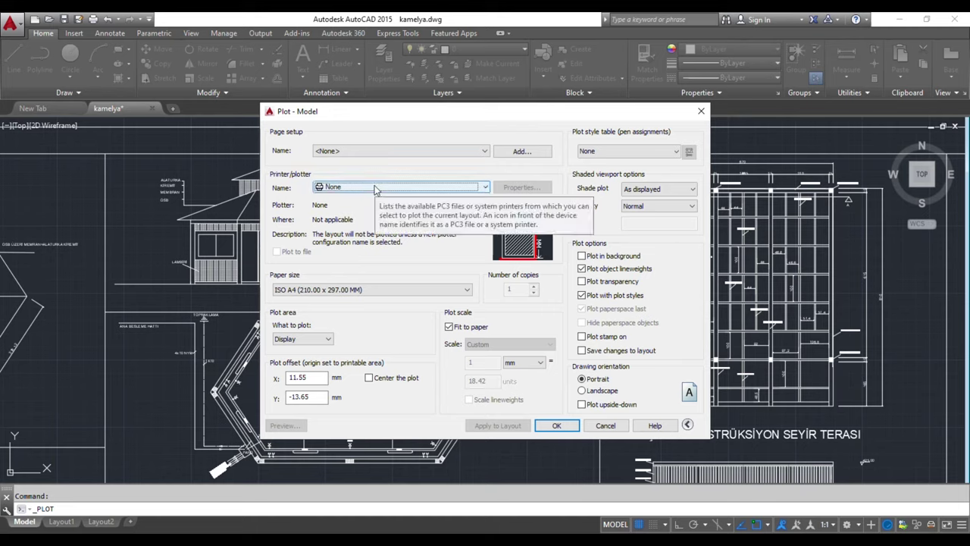
{"action": "left_click", "coordinate": [374, 188]}
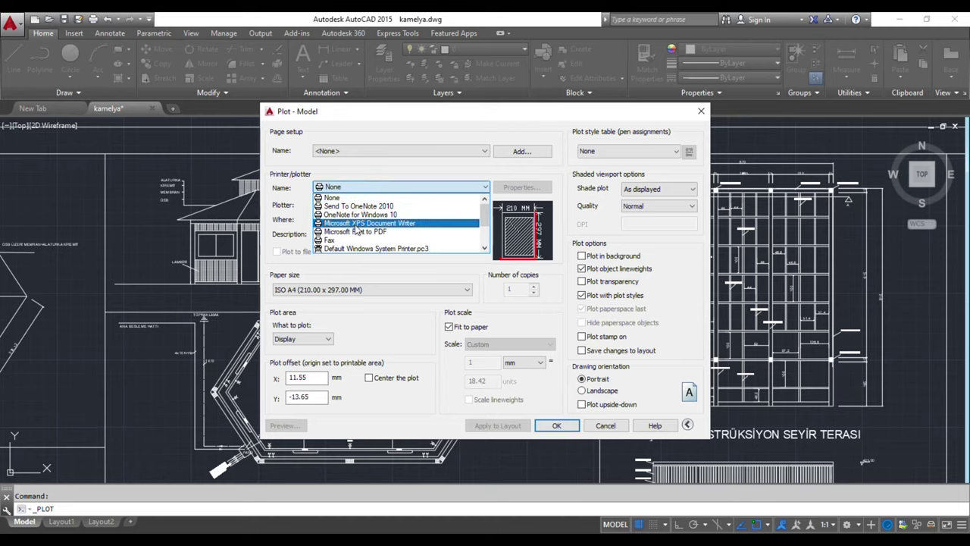
{"action": "scroll", "coordinate": [357, 232], "scroll_direction": "down", "scroll_amount": 2}
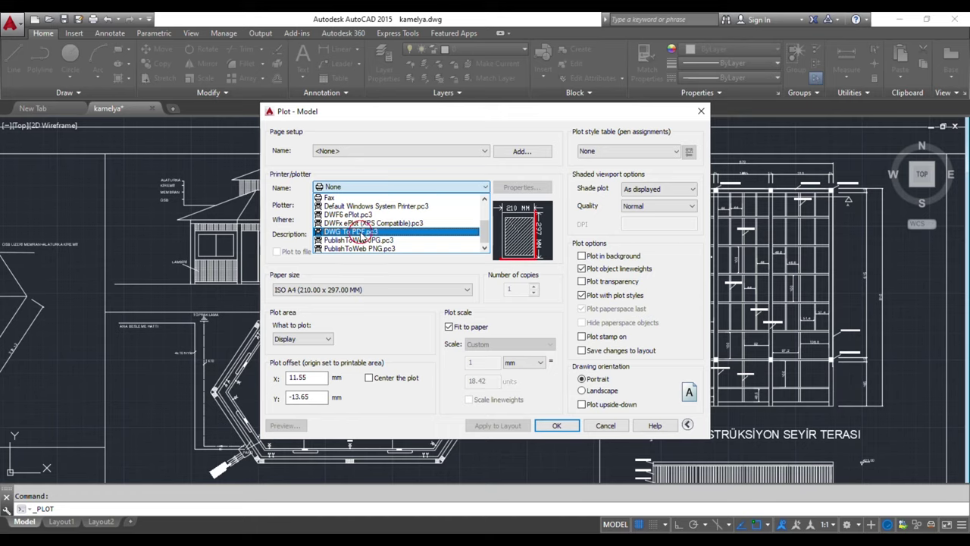
{"action": "left_click", "coordinate": [360, 232]}
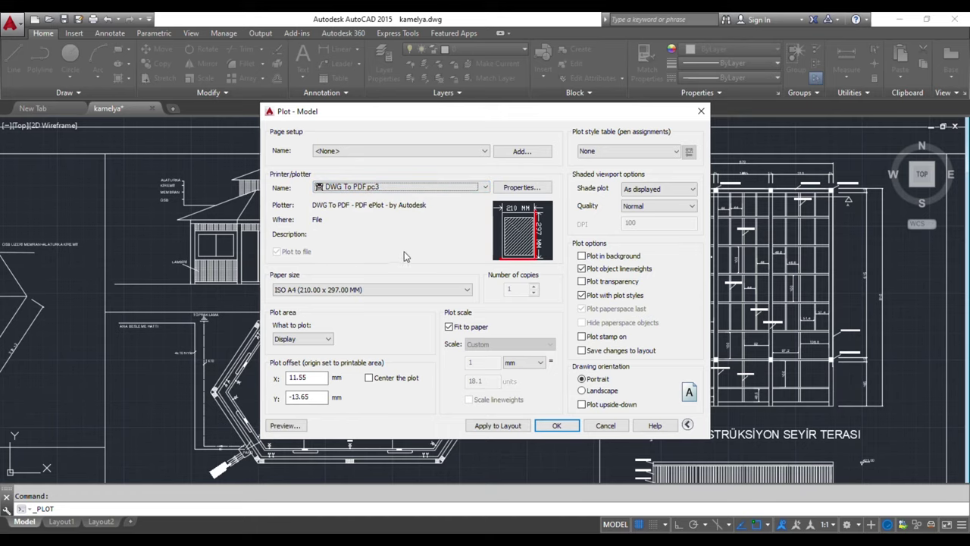
Step: In DWG To PDF.pc3 properties, start a new custom paper size and reach Media Bounds (11.00 × 8.50 in)
{"action": "left_click", "coordinate": [522, 188]}
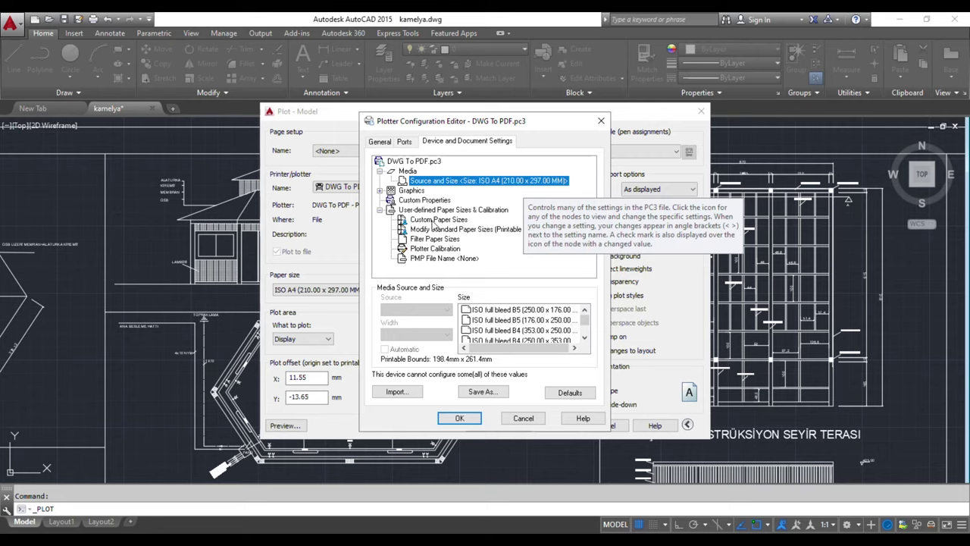
{"action": "left_click", "coordinate": [436, 221]}
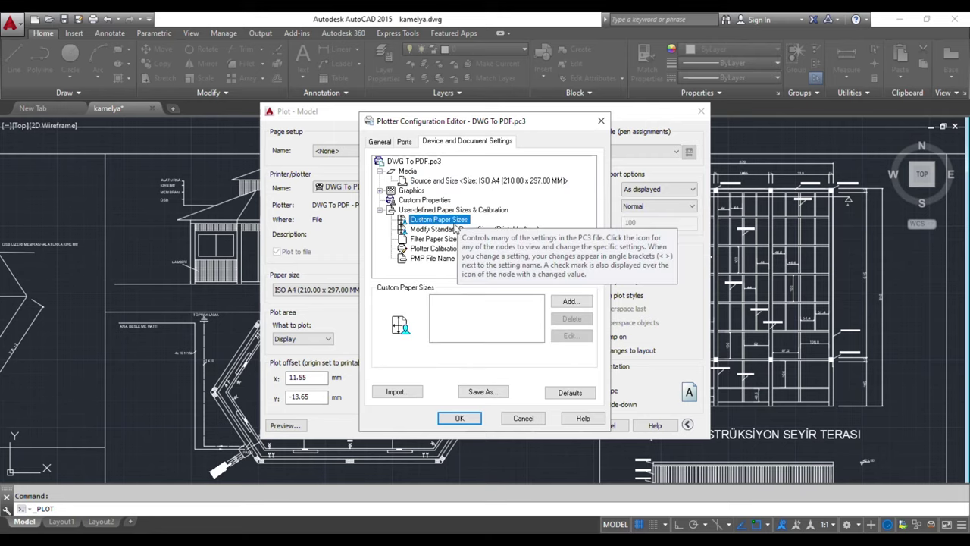
{"action": "left_click", "coordinate": [579, 303]}
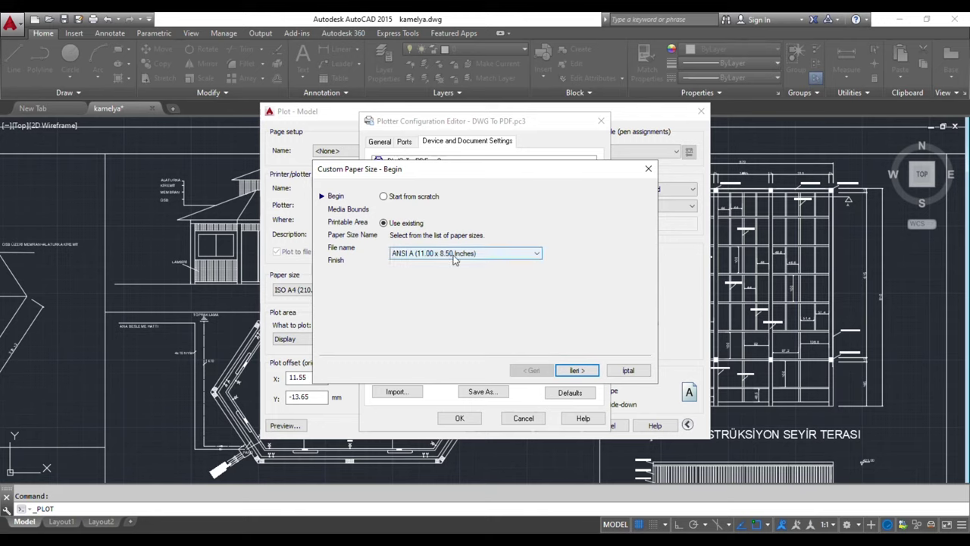
{"action": "left_click", "coordinate": [574, 369]}
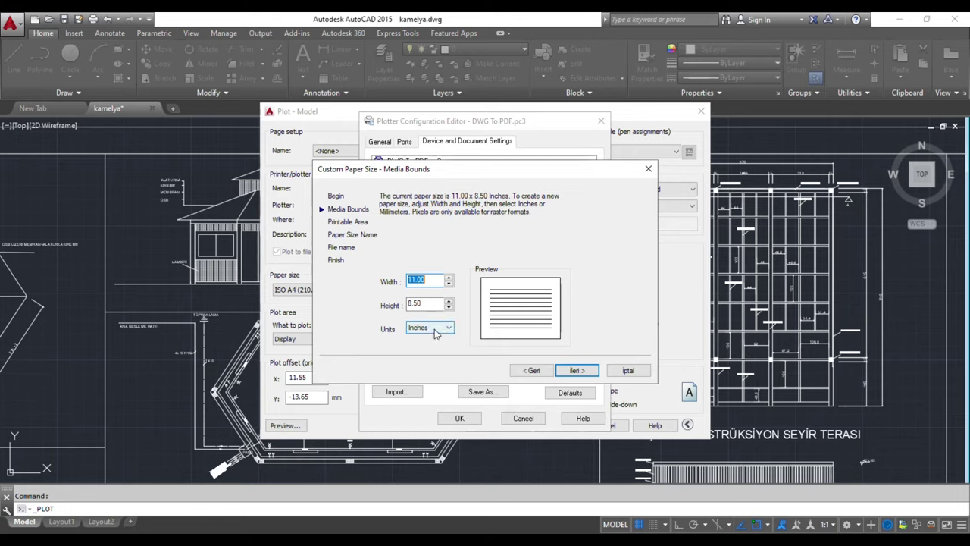
Step: Set the custom paper to millimetres, width 153 and height 46, using Calculator's history values
{"action": "left_click", "coordinate": [436, 334]}
{"action": "left_click", "coordinate": [429, 346]}
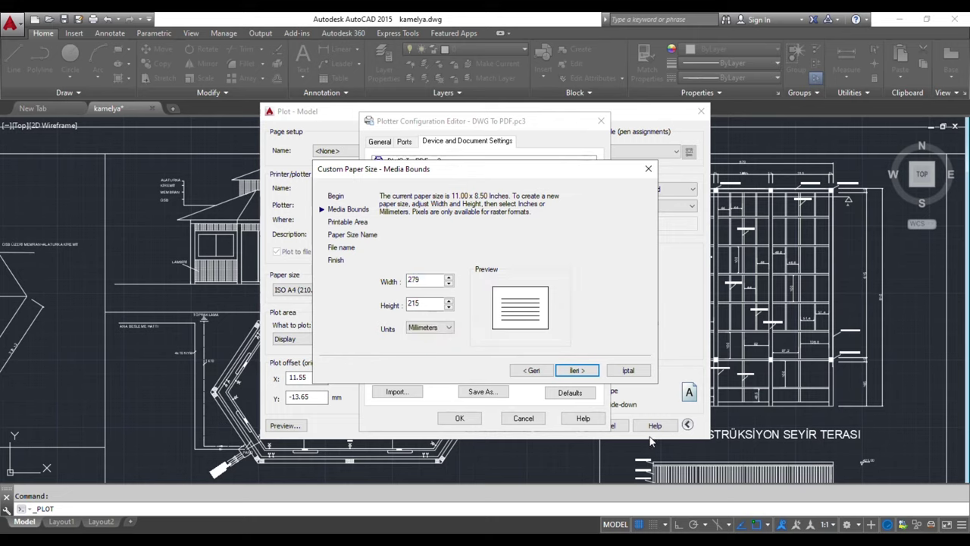
{"action": "key", "text": "alt+Tab"}
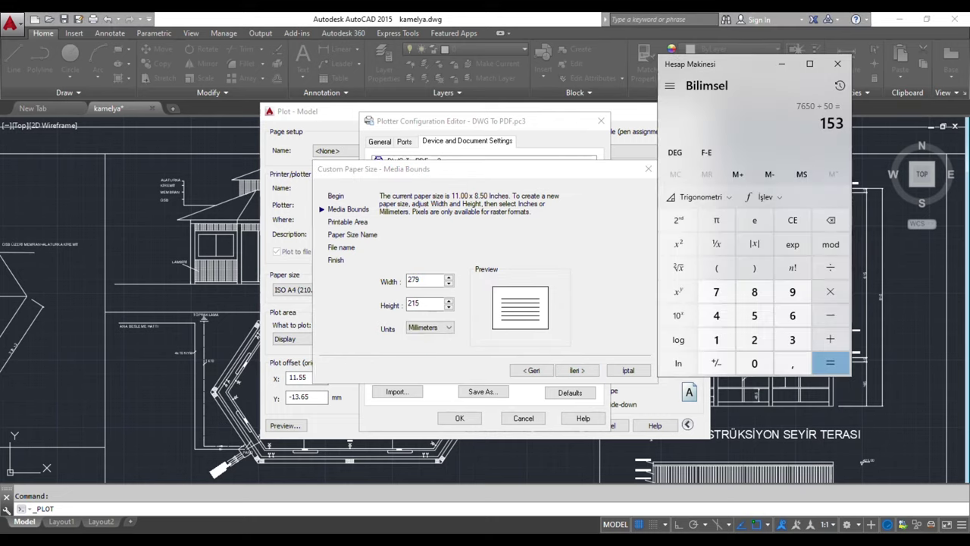
{"action": "left_click", "coordinate": [839, 89]}
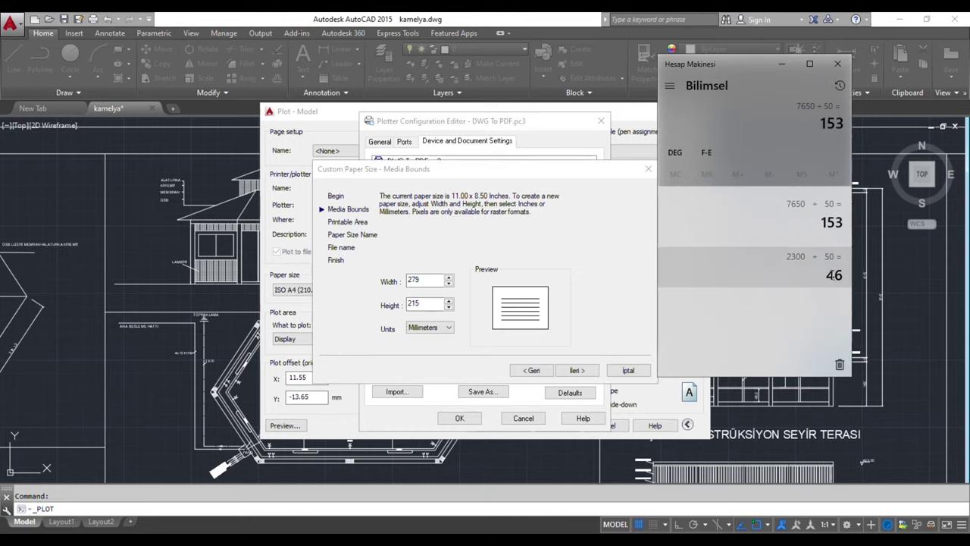
{"action": "key", "text": "alt+Tab"}
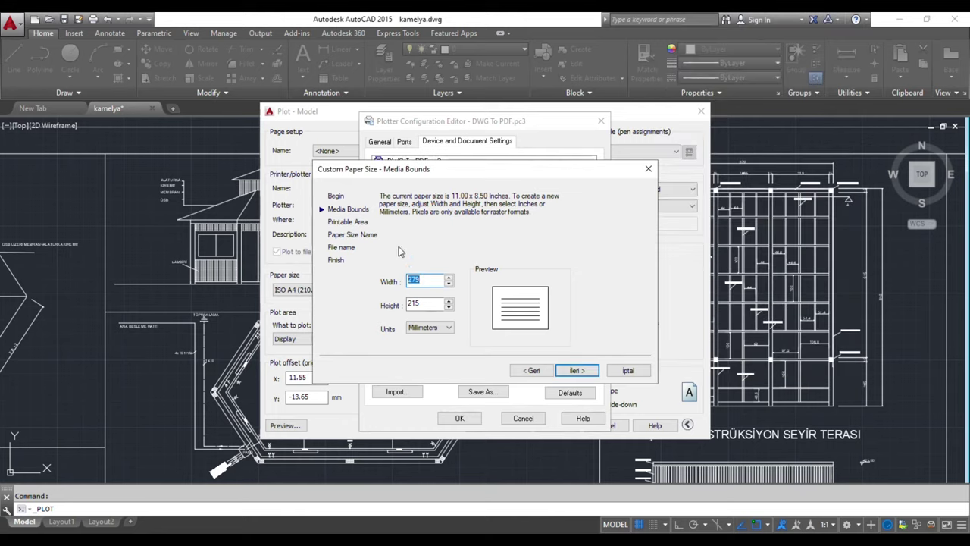
{"action": "type", "text": "153"}
{"action": "key", "text": "Tab"}
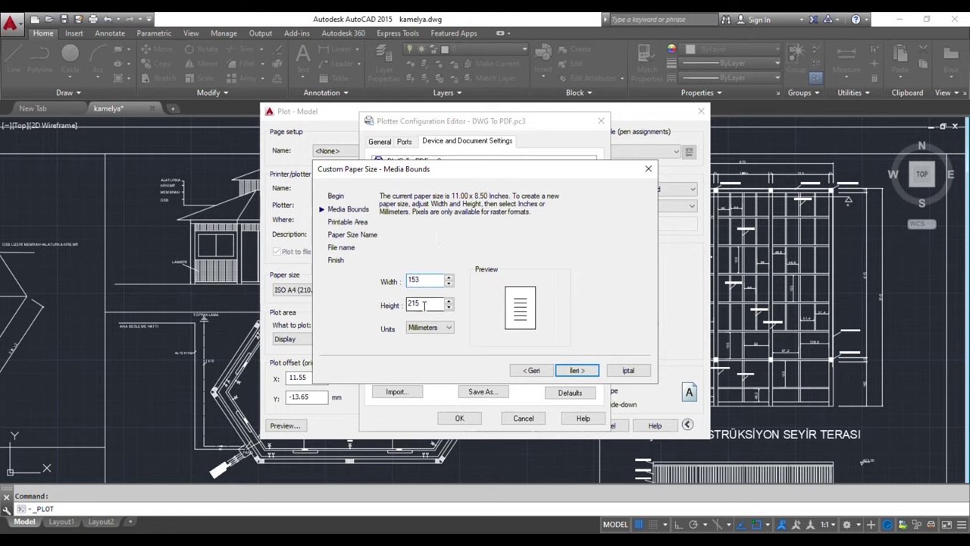
{"action": "type", "text": "46"}
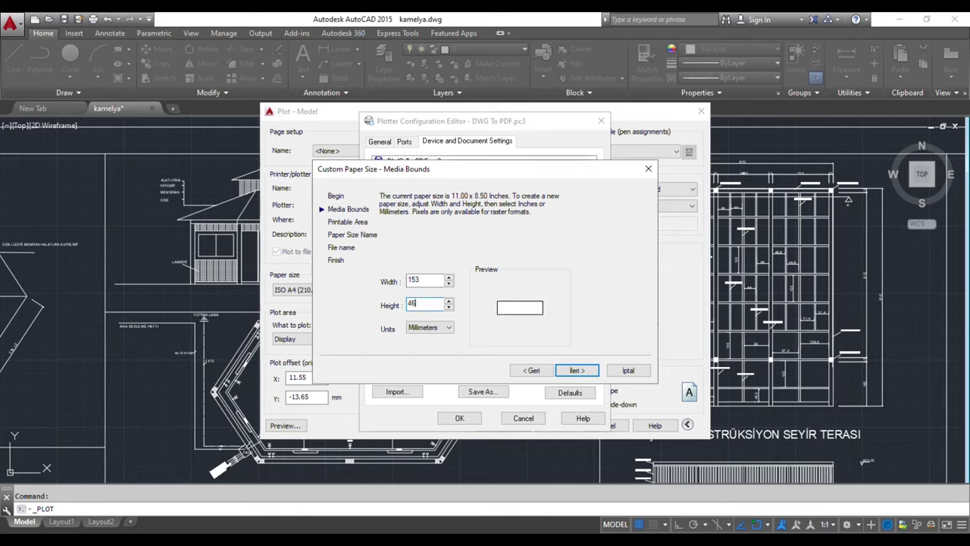
{"action": "key", "text": "BackSpace"}
{"action": "type", "text": "5"}
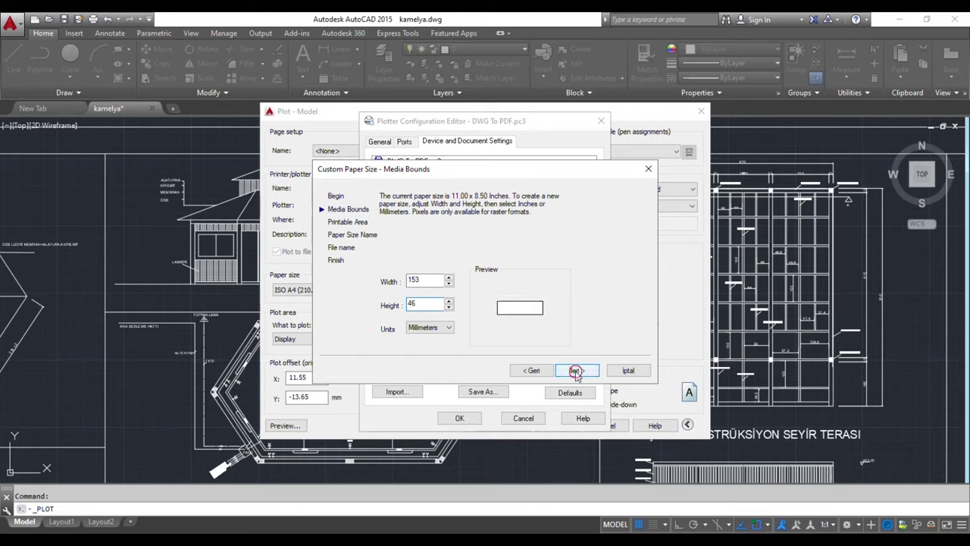
{"action": "left_click", "coordinate": [572, 369]}
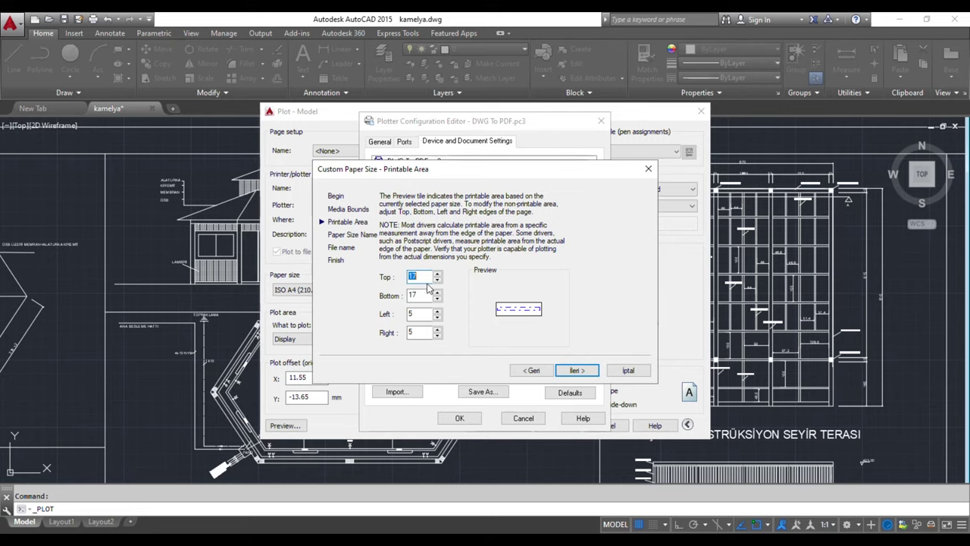
Step: Set the top, bottom, left and right printable-area margins to 0
{"action": "type", "text": "0"}
{"action": "double_click", "coordinate": [425, 295]}
{"action": "type", "text": "0"}
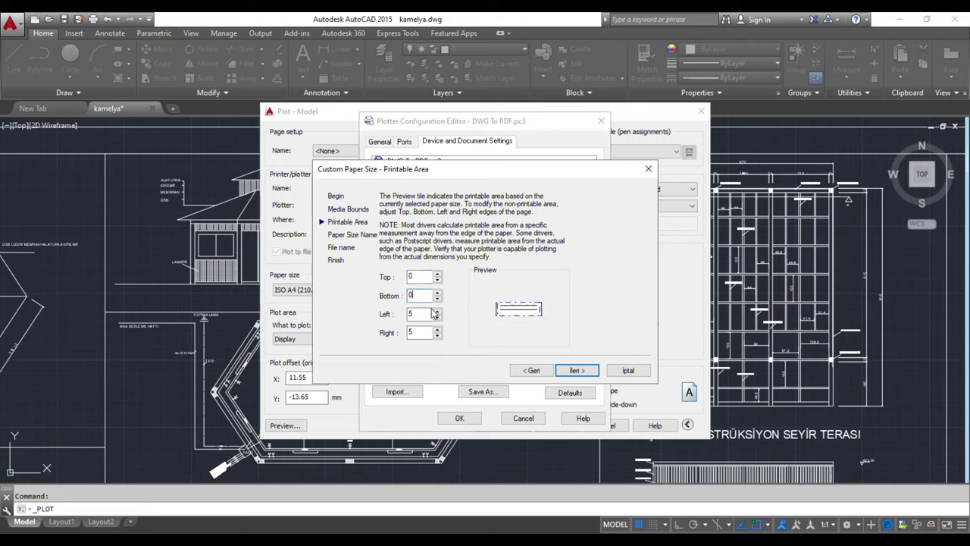
{"action": "double_click", "coordinate": [422, 311]}
{"action": "type", "text": "0"}
{"action": "double_click", "coordinate": [422, 332]}
{"action": "type", "text": "0"}
Step: Name the new paper size magtech and advance to the wizard's Finish step
{"action": "left_click", "coordinate": [577, 370]}
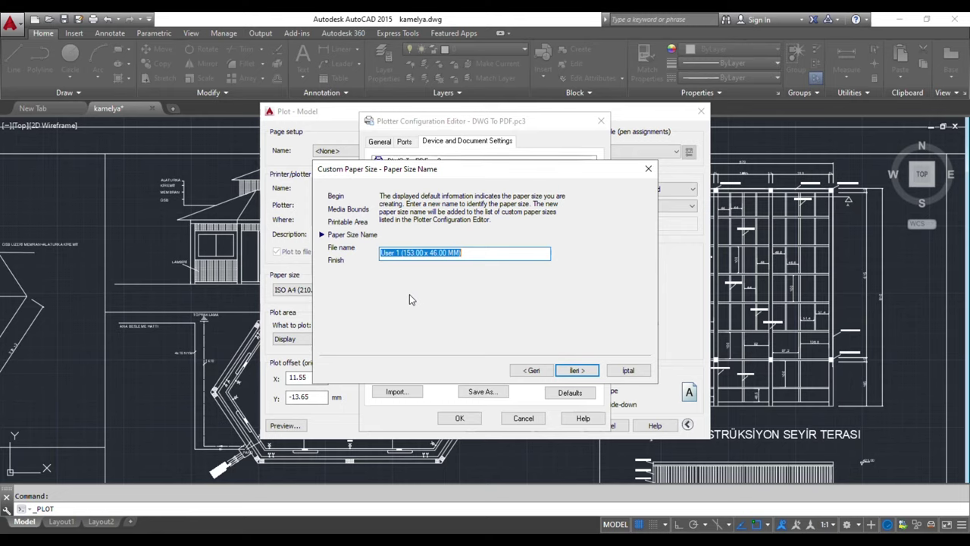
{"action": "type", "text": "m"}
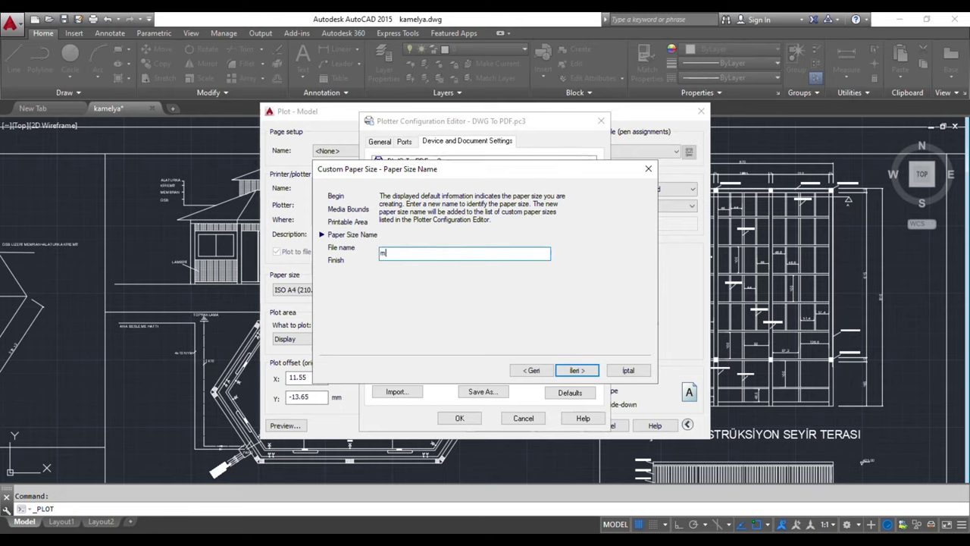
{"action": "type", "text": "agtech"}
{"action": "left_click", "coordinate": [575, 371]}
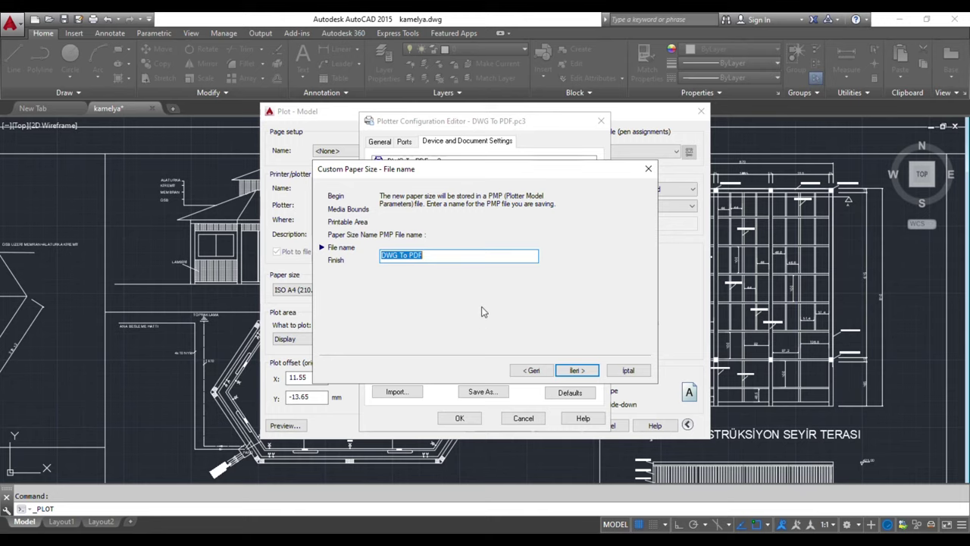
{"action": "left_click", "coordinate": [580, 370]}
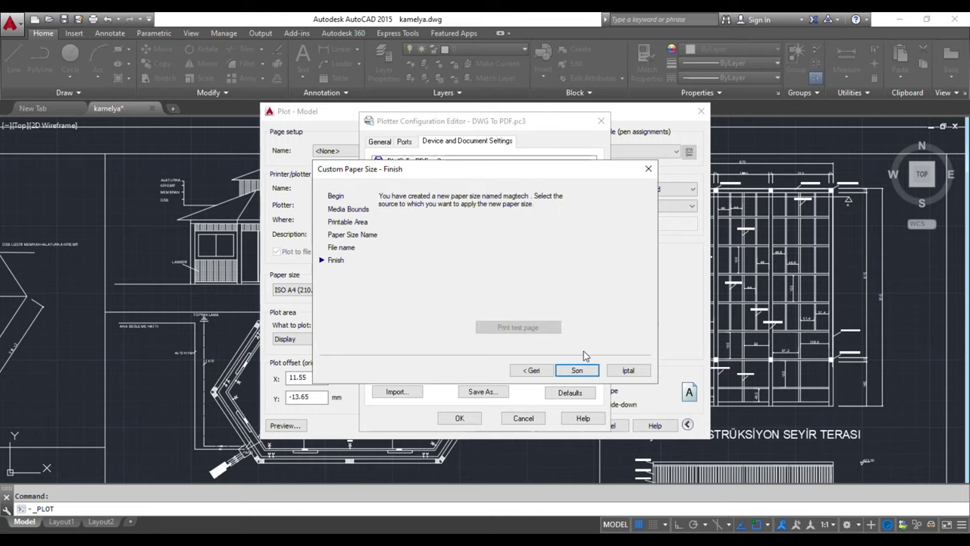
Step: Finish the magtech paper size and apply the PC3 changes to the current plot only
{"action": "left_click", "coordinate": [580, 370]}
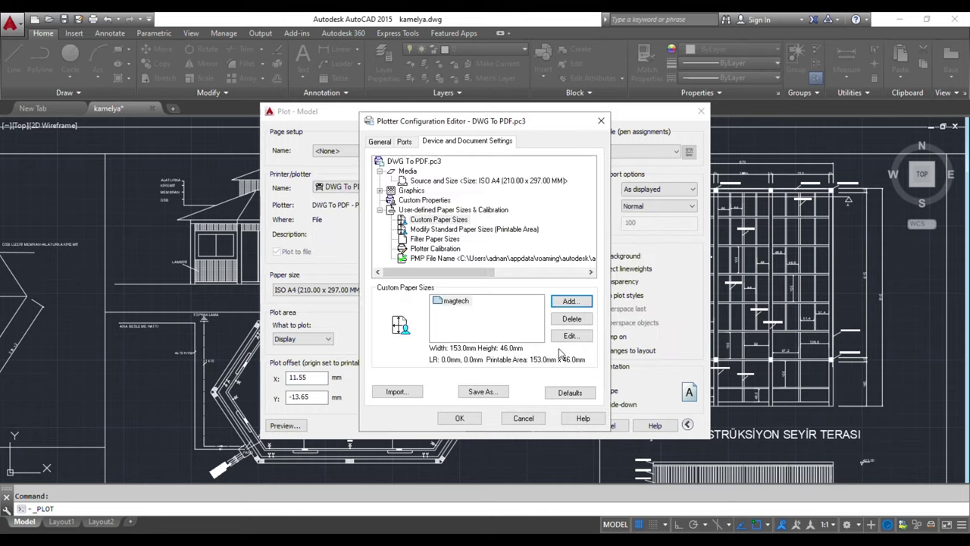
{"action": "left_click", "coordinate": [459, 419]}
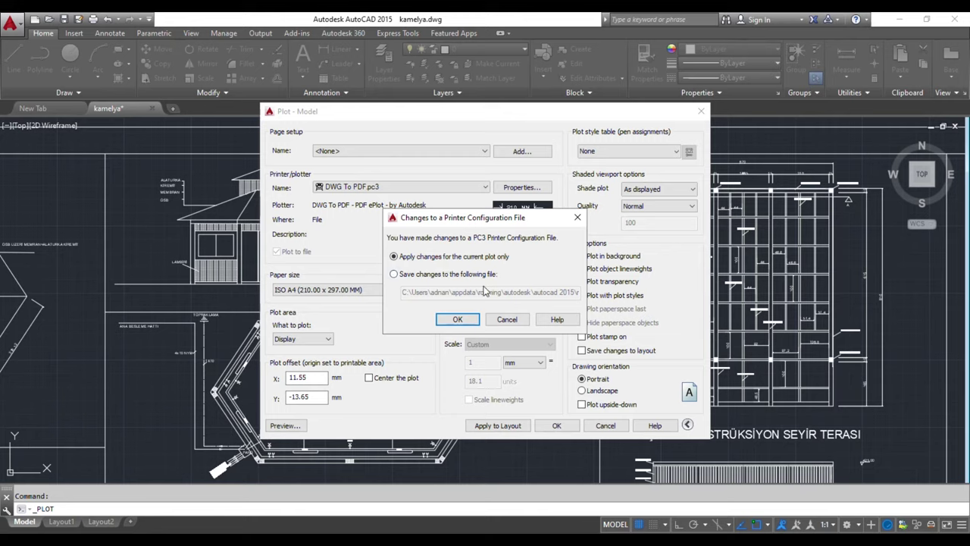
{"action": "left_click", "coordinate": [457, 319]}
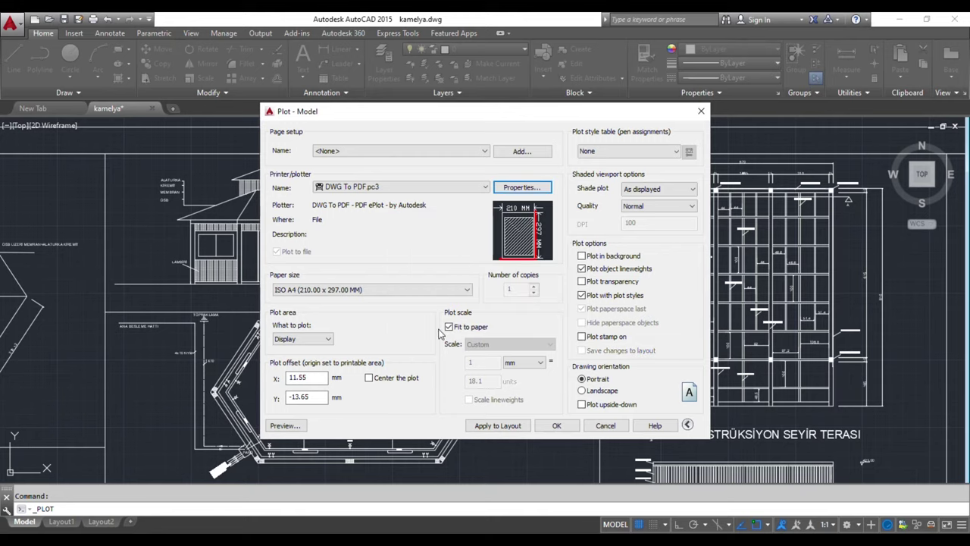
{"action": "left_click", "coordinate": [376, 292]}
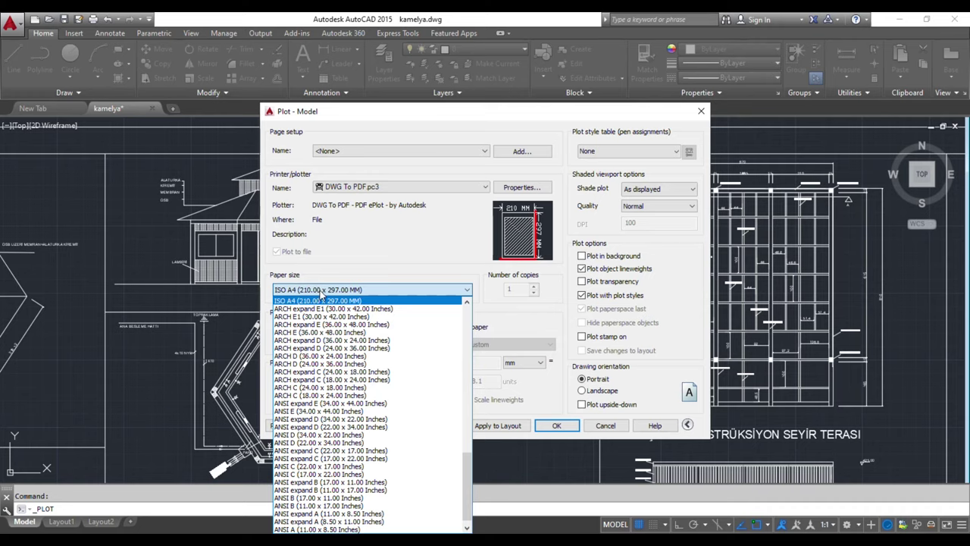
Step: Select magtech as the plot's paper size
{"action": "scroll", "coordinate": [324, 341], "scroll_direction": "up", "scroll_amount": 5}
{"action": "scroll", "coordinate": [324, 340], "scroll_direction": "up", "scroll_amount": 5}
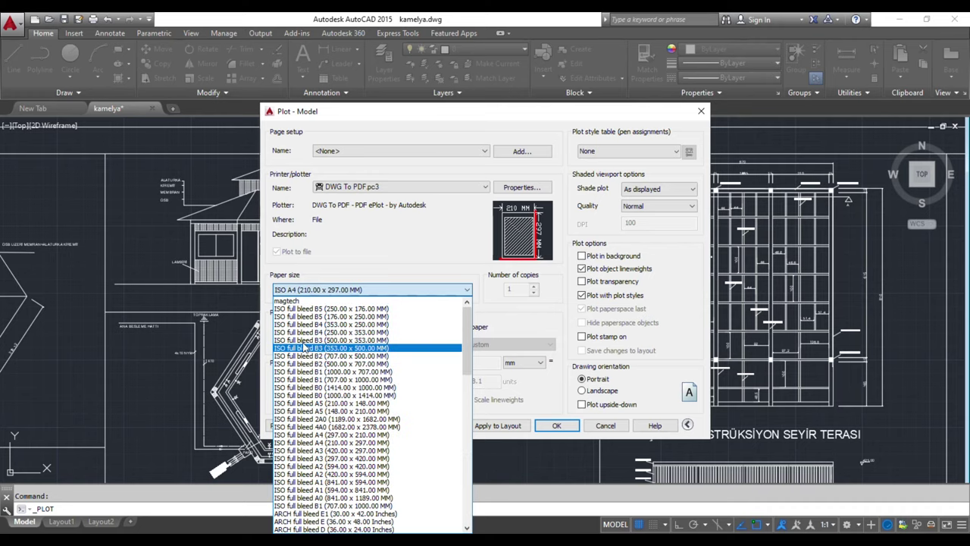
{"action": "left_click", "coordinate": [299, 301]}
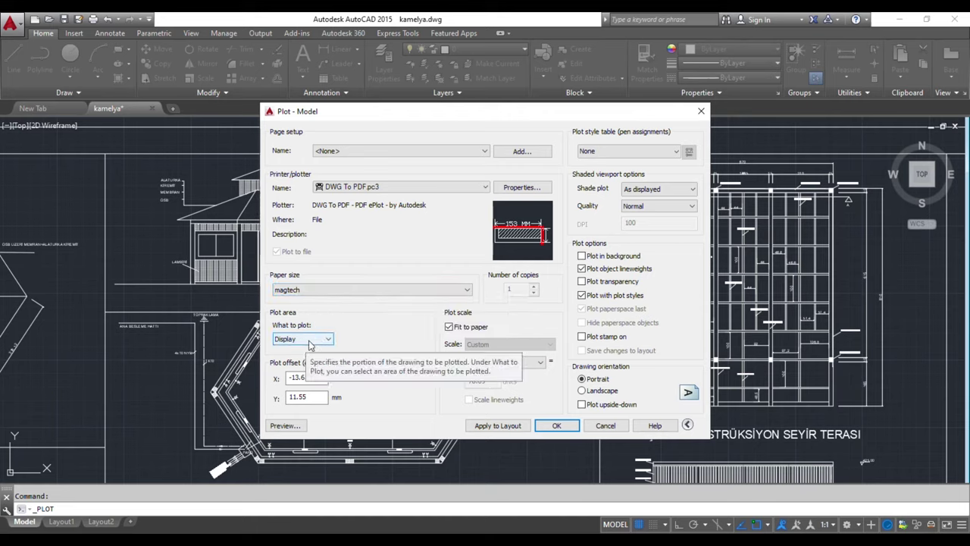
{"action": "left_click", "coordinate": [308, 342]}
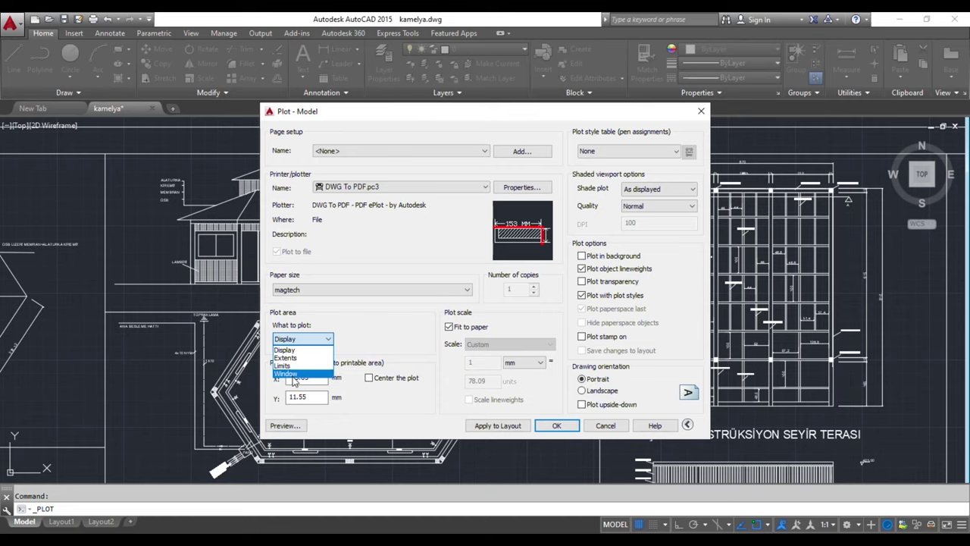
Step: Set the plot area to Window from the sheet frame's top-left to bottom-right corner
{"action": "left_click", "coordinate": [294, 373]}
{"action": "scroll", "coordinate": [306, 386], "scroll_direction": "down", "scroll_amount": 2}
{"action": "scroll", "coordinate": [300, 383], "scroll_direction": "down", "scroll_amount": 3}
{"action": "scroll", "coordinate": [296, 385], "scroll_direction": "up", "scroll_amount": 1}
{"action": "scroll", "coordinate": [277, 389], "scroll_direction": "up", "scroll_amount": 1}
{"action": "scroll", "coordinate": [273, 326], "scroll_direction": "up", "scroll_amount": 1}
{"action": "scroll", "coordinate": [242, 243], "scroll_direction": "up", "scroll_amount": 2}
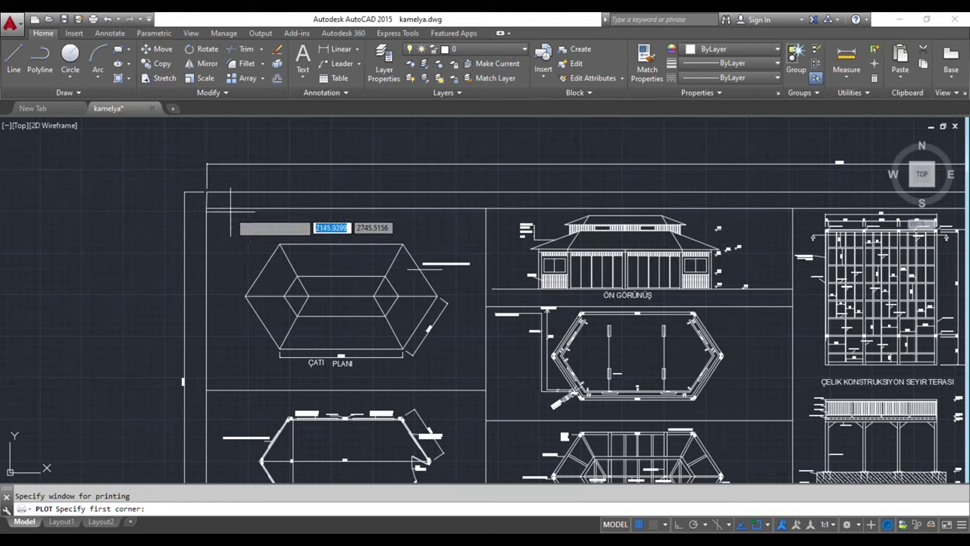
{"action": "left_click", "coordinate": [207, 192]}
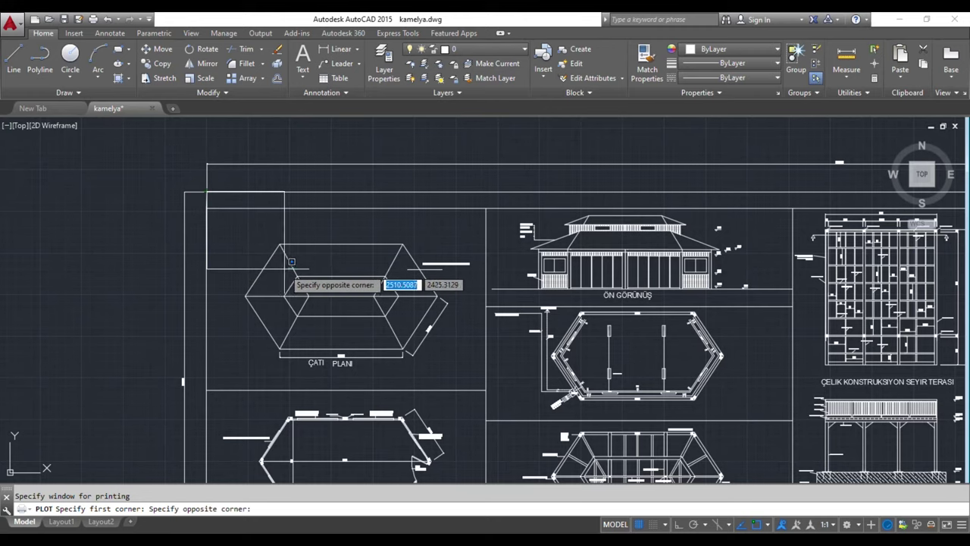
{"action": "scroll", "coordinate": [291, 261], "scroll_direction": "down", "scroll_amount": 3}
{"action": "scroll", "coordinate": [304, 271], "scroll_direction": "down", "scroll_amount": 1}
{"action": "scroll", "coordinate": [500, 307], "scroll_direction": "up", "scroll_amount": 3}
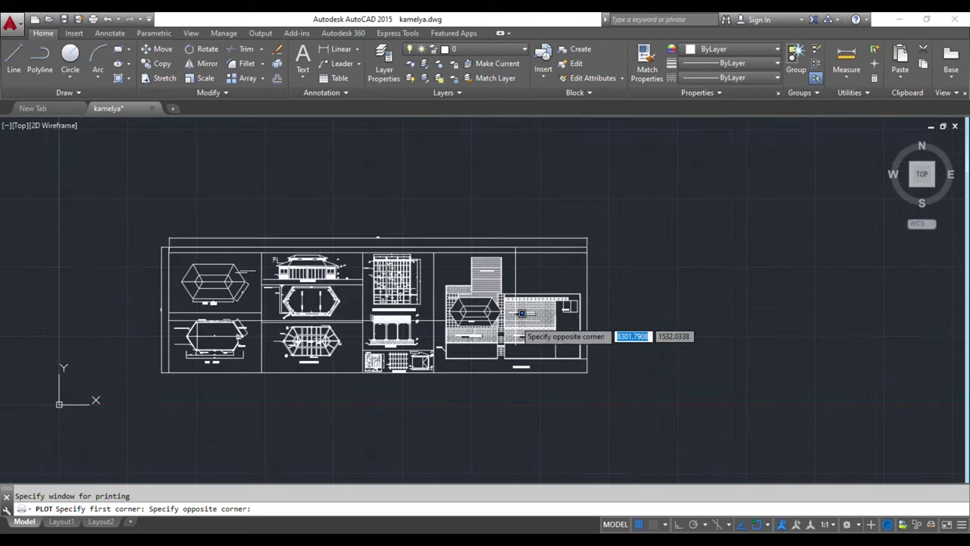
{"action": "scroll", "coordinate": [523, 313], "scroll_direction": "up", "scroll_amount": 3}
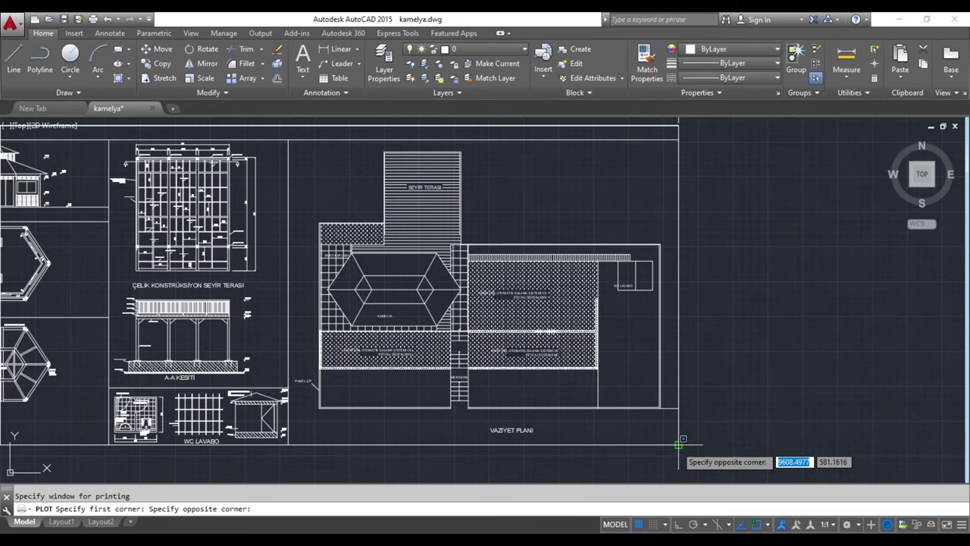
{"action": "left_click", "coordinate": [678, 443]}
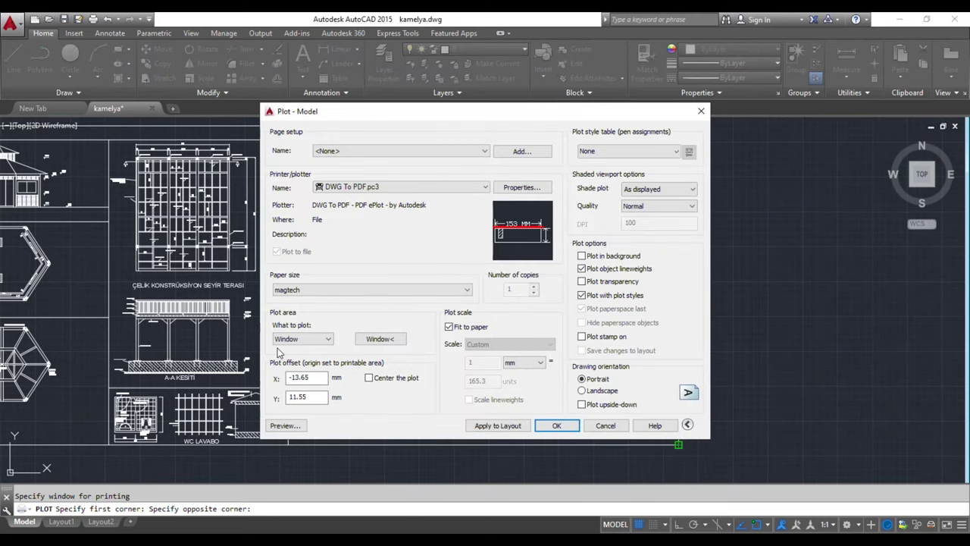
Step: Center the plot and replace fit to paper with a custom 1:50 scale
{"action": "left_click", "coordinate": [370, 378]}
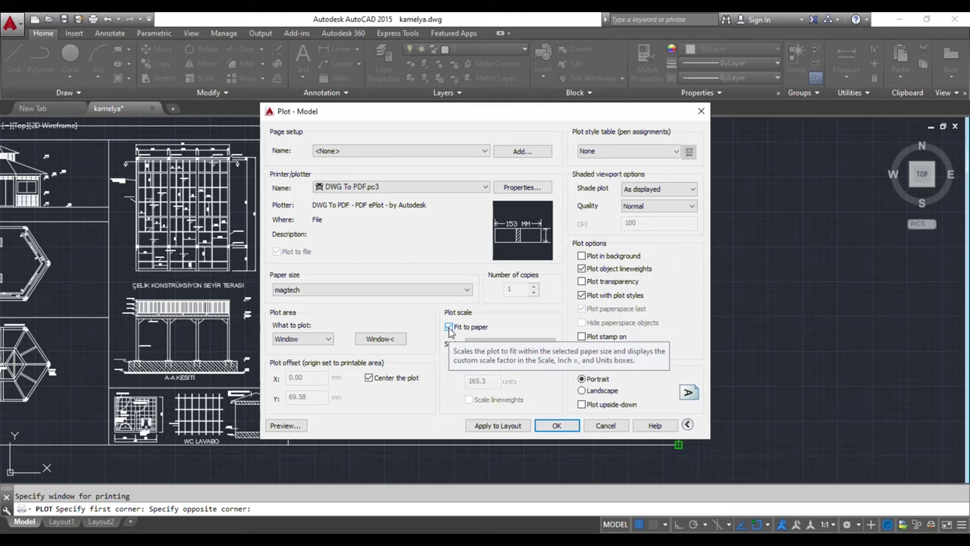
{"action": "left_click", "coordinate": [448, 327]}
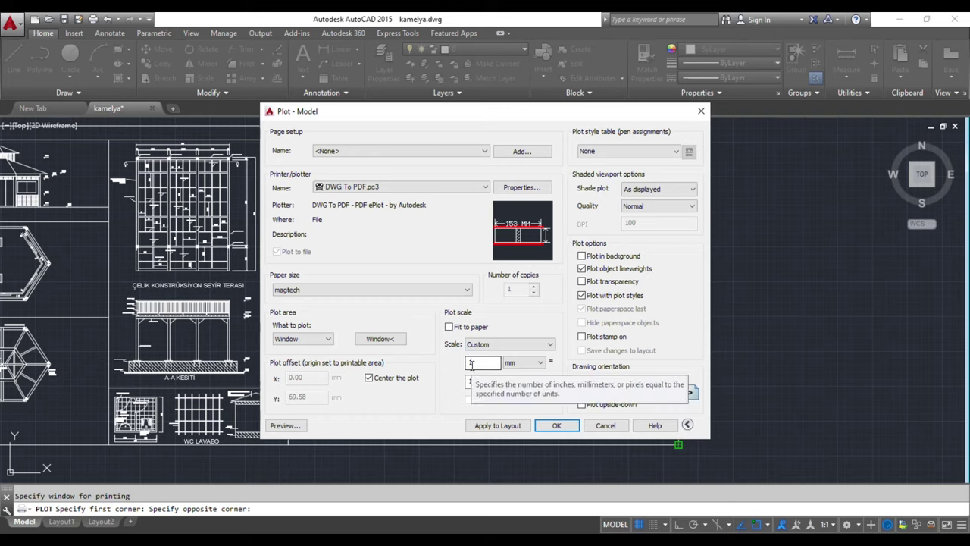
{"action": "key", "text": "Tab"}
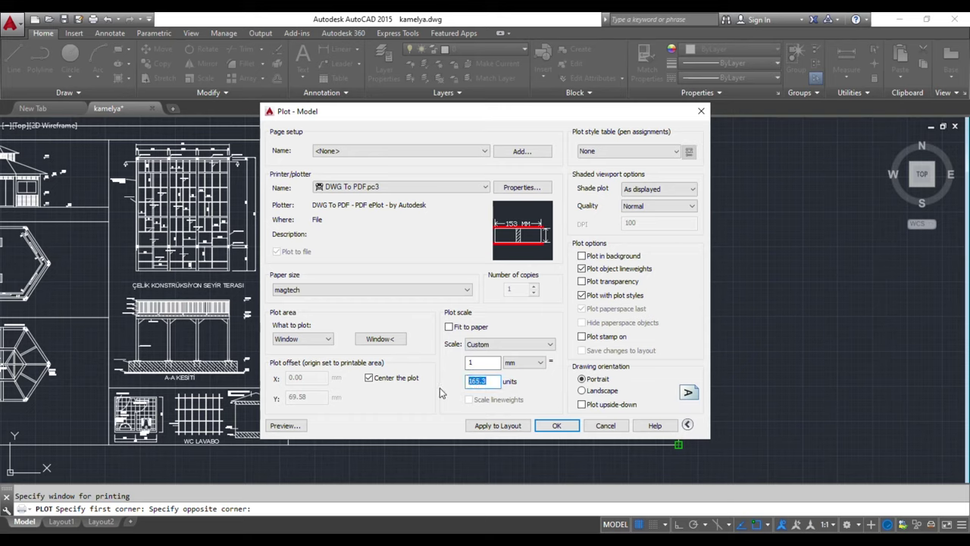
{"action": "type", "text": "50"}
{"action": "left_click", "coordinate": [475, 362]}
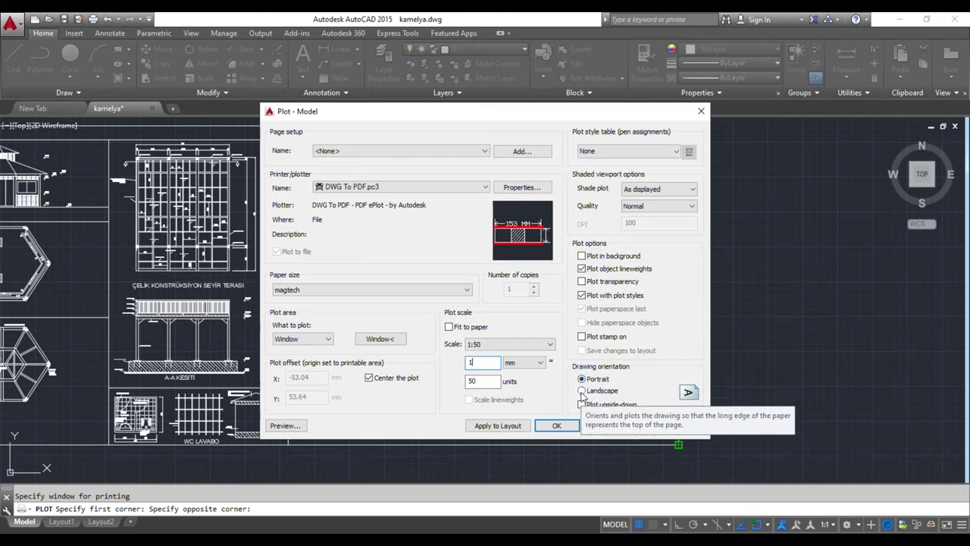
Step: Switch to landscape, stop plotting object lineweights, and preview the magtech plot
{"action": "left_click", "coordinate": [582, 393]}
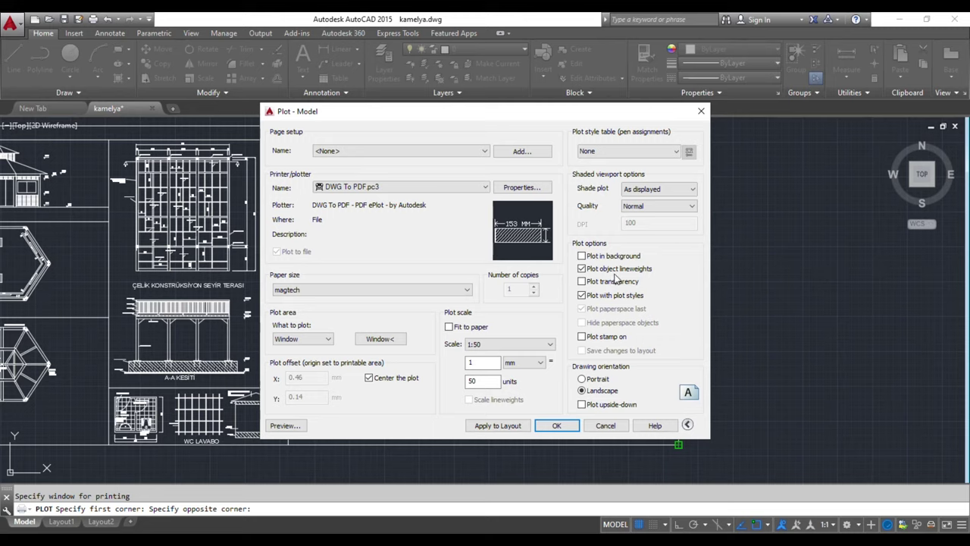
{"action": "left_click", "coordinate": [580, 269]}
{"action": "left_click", "coordinate": [288, 427]}
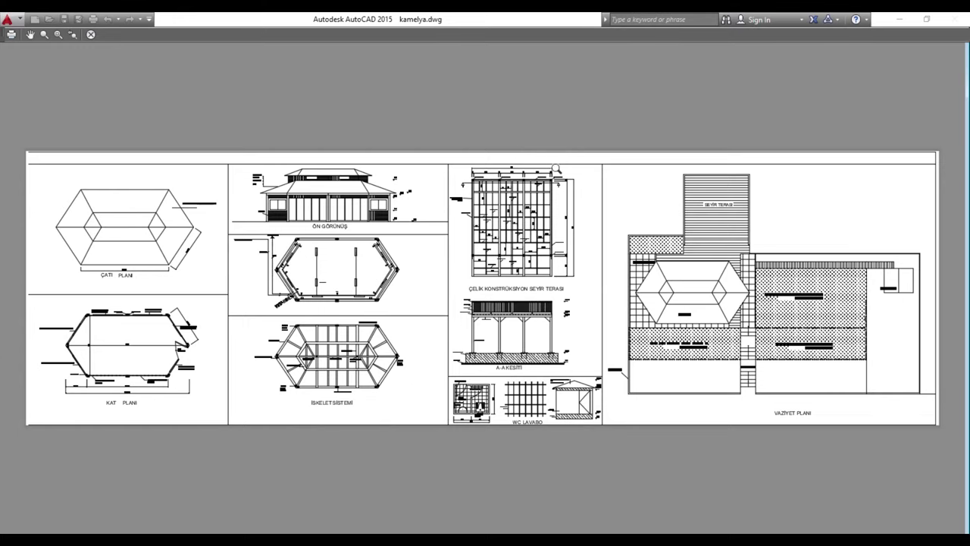
{"action": "scroll", "coordinate": [357, 353], "scroll_direction": "up", "scroll_amount": 2}
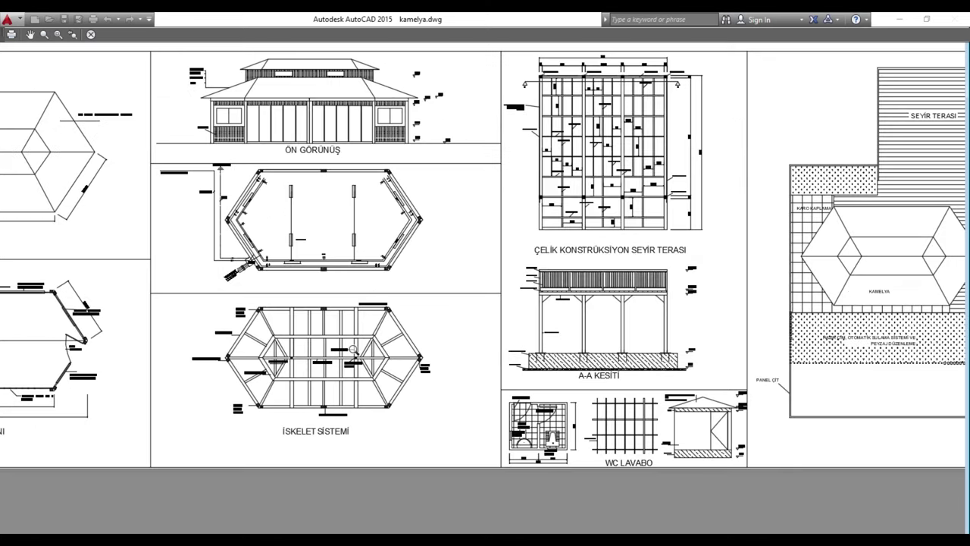
{"action": "scroll", "coordinate": [646, 415], "scroll_direction": "down", "scroll_amount": 3}
{"action": "scroll", "coordinate": [646, 415], "scroll_direction": "down", "scroll_amount": 2}
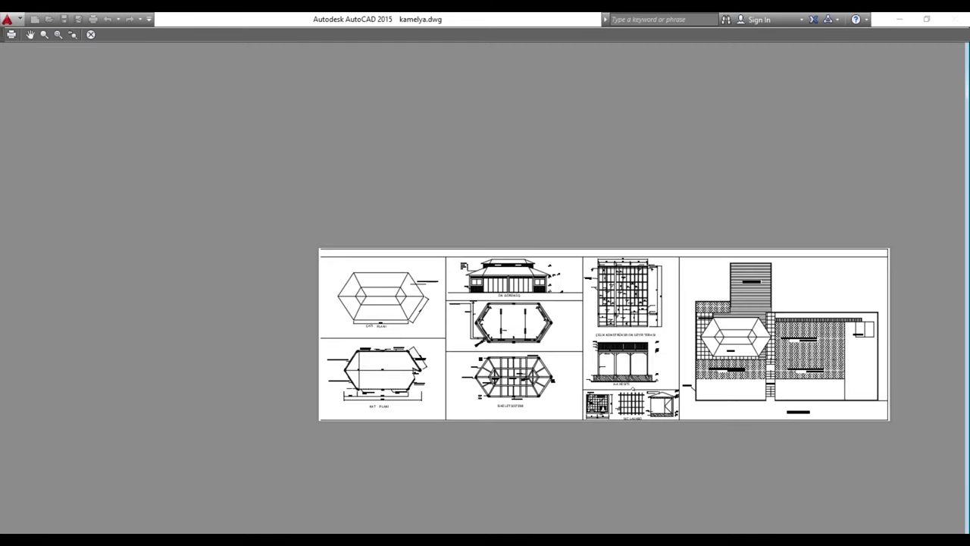
{"action": "scroll", "coordinate": [609, 352], "scroll_direction": "up", "scroll_amount": 5}
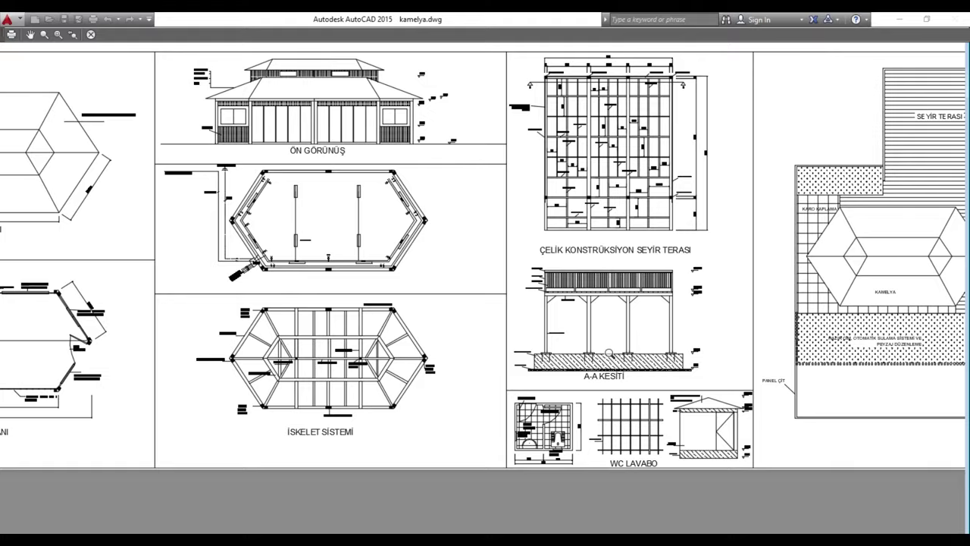
{"action": "key", "text": "Escape"}
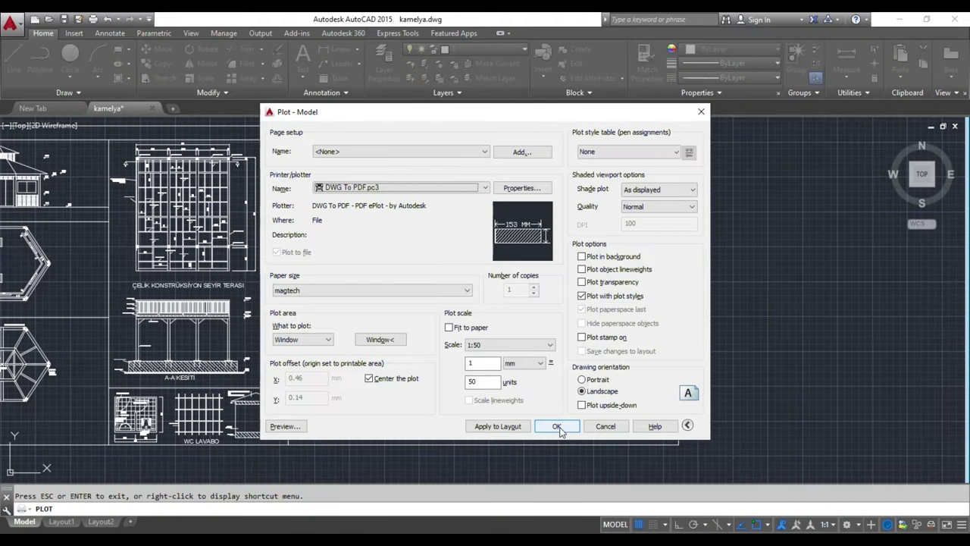
Step: Cancel the Plot dialog, then zoom out and pan to show the whole kamelya sheet
{"action": "left_click", "coordinate": [556, 429]}
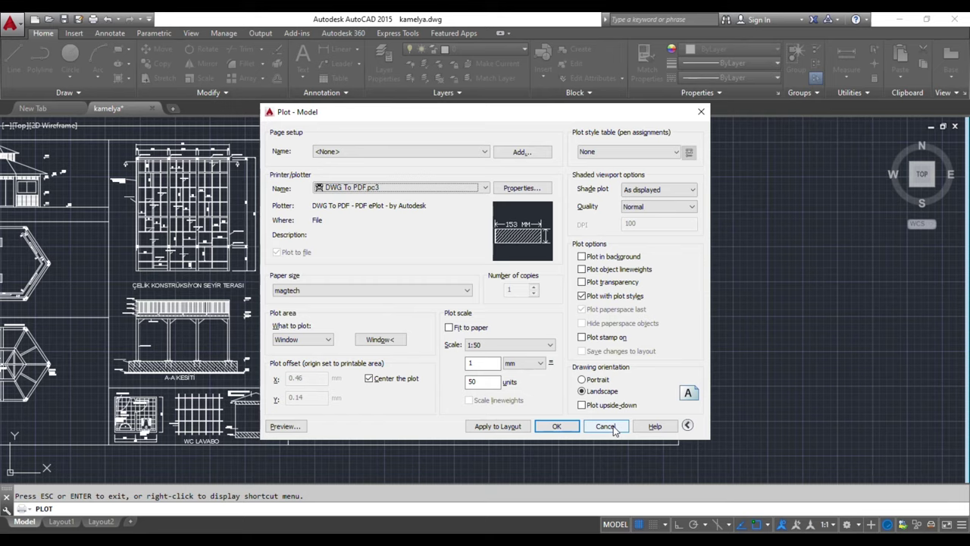
{"action": "left_click", "coordinate": [605, 426]}
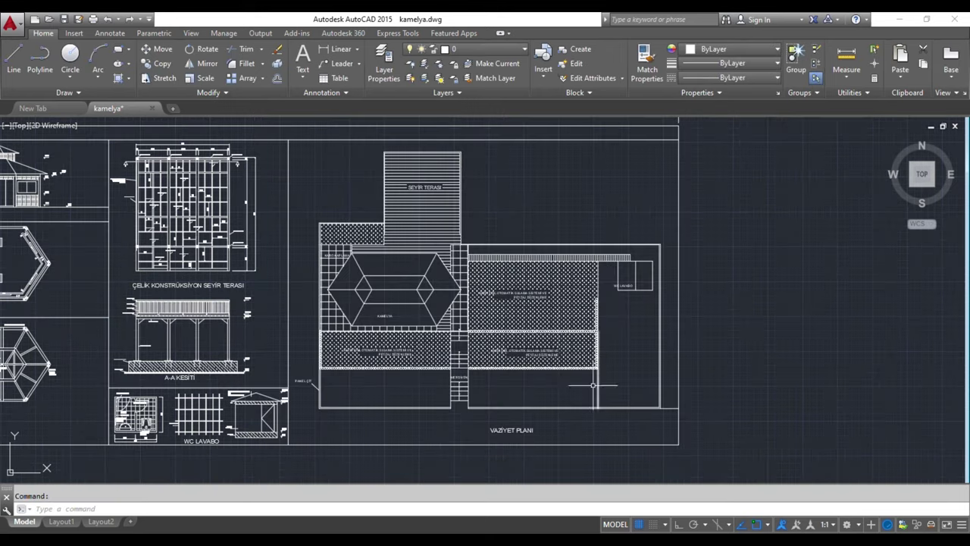
{"action": "scroll", "coordinate": [595, 386], "scroll_direction": "down", "scroll_amount": 2}
{"action": "middle_click_drag", "start_coordinate": [397, 406], "coordinate": [561, 393]}
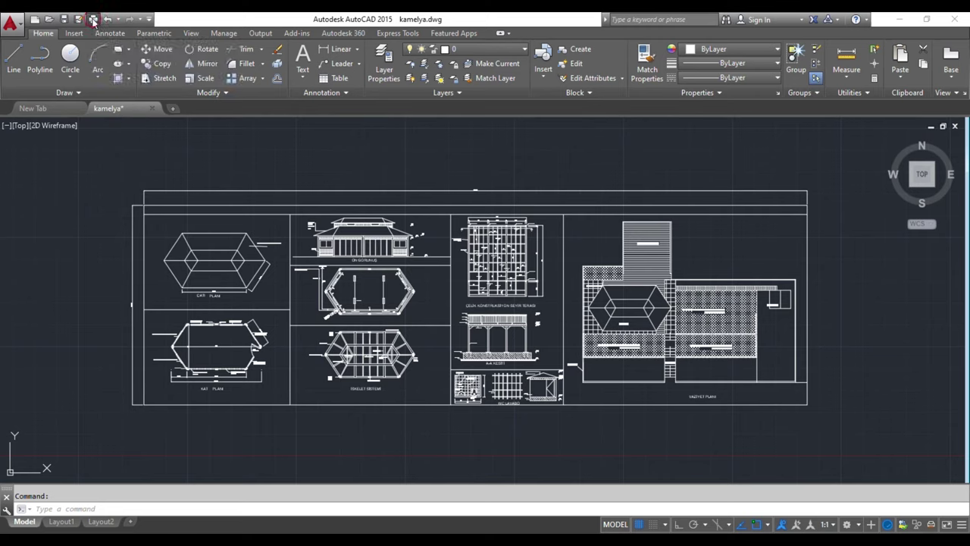
Step: Start a new plot using DWG To PDF as the plotter
{"action": "left_click", "coordinate": [92, 19]}
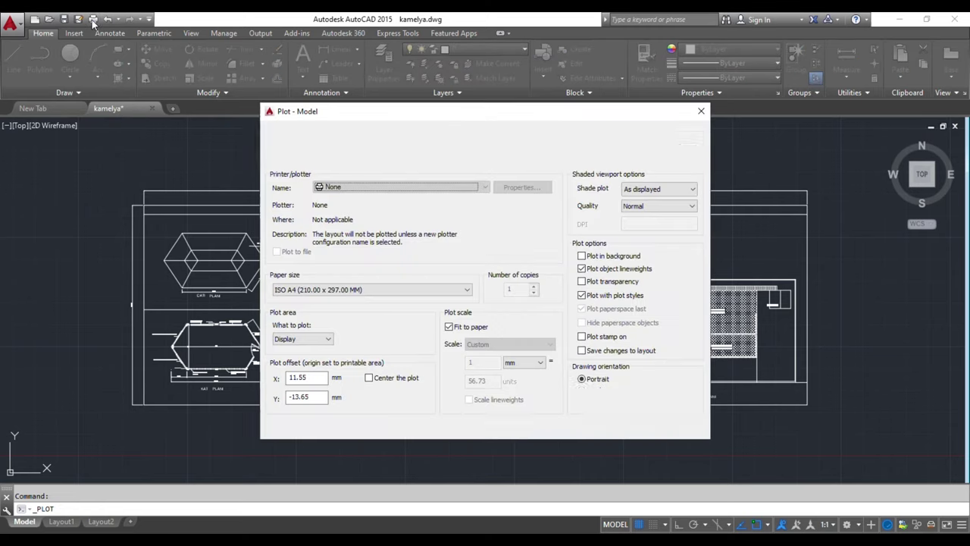
{"action": "left_click", "coordinate": [358, 186]}
{"action": "scroll", "coordinate": [362, 227], "scroll_direction": "down", "scroll_amount": 1}
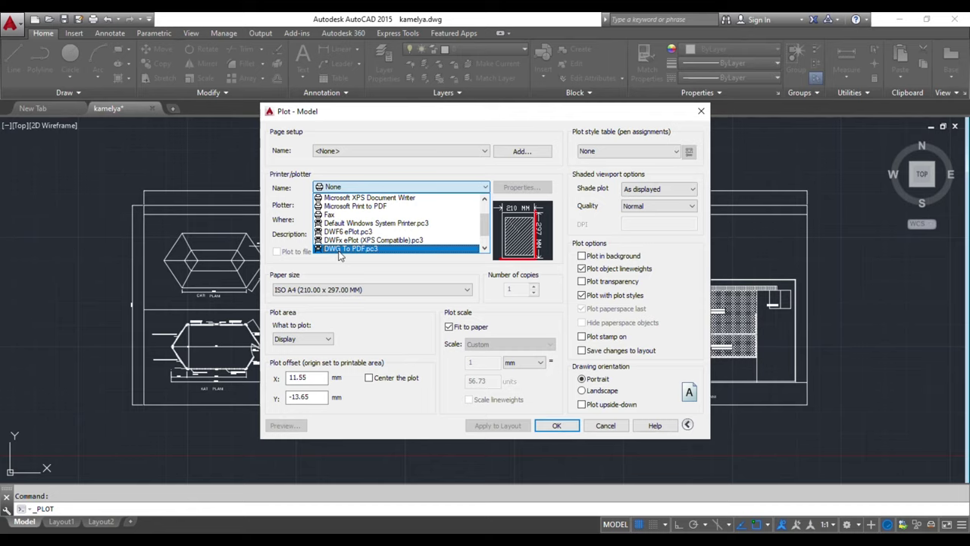
{"action": "left_click", "coordinate": [339, 250]}
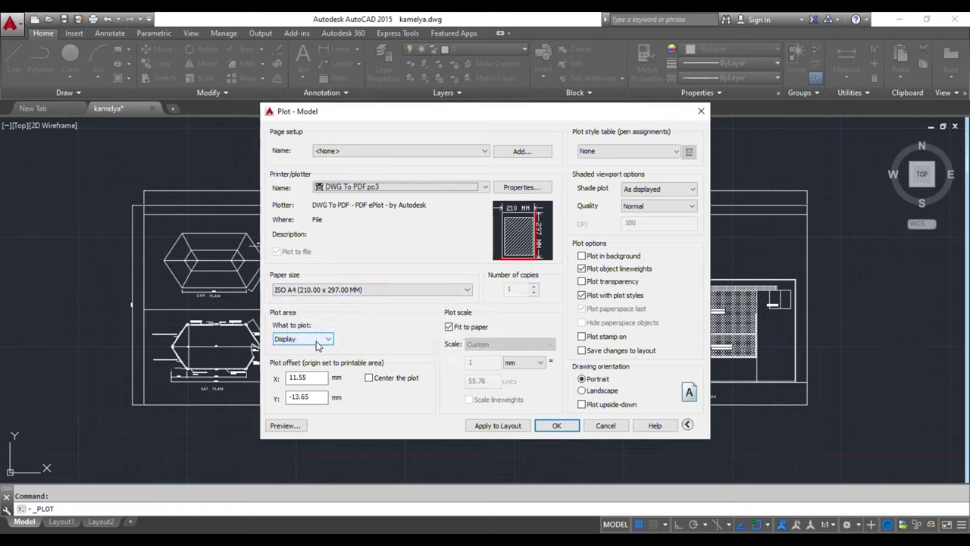
Step: Plot a Window from the sheet's top-left corner to its bottom-right corner
{"action": "left_click", "coordinate": [314, 339]}
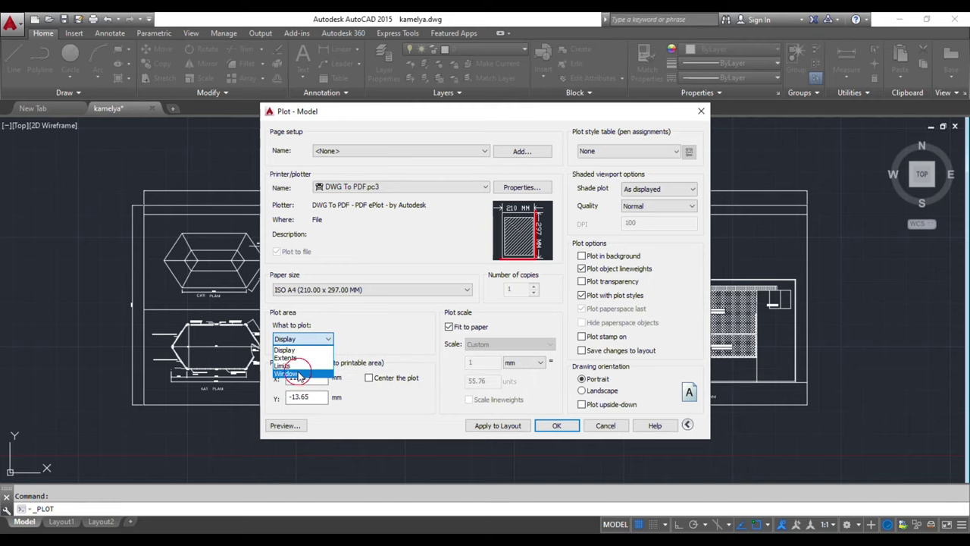
{"action": "left_click", "coordinate": [288, 373]}
{"action": "left_click", "coordinate": [144, 204]}
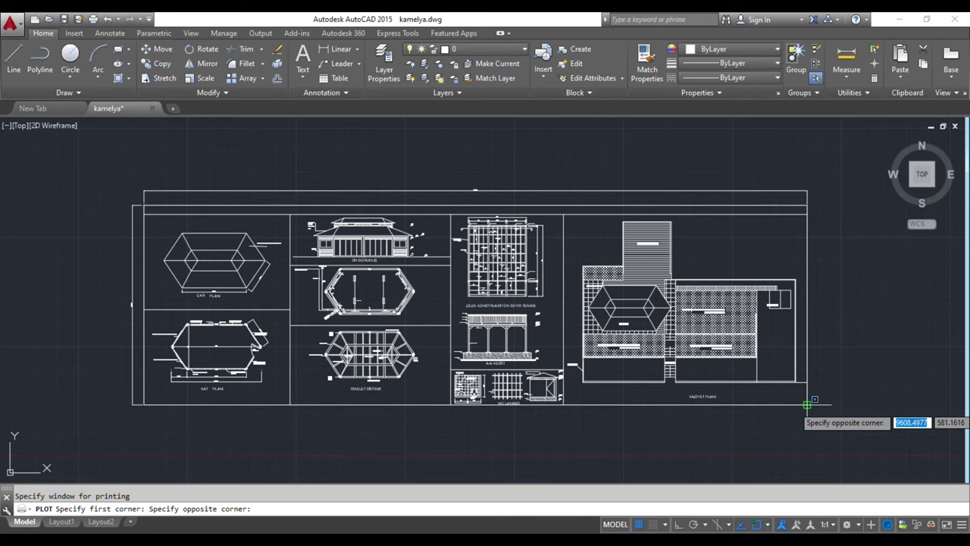
{"action": "left_click", "coordinate": [807, 406]}
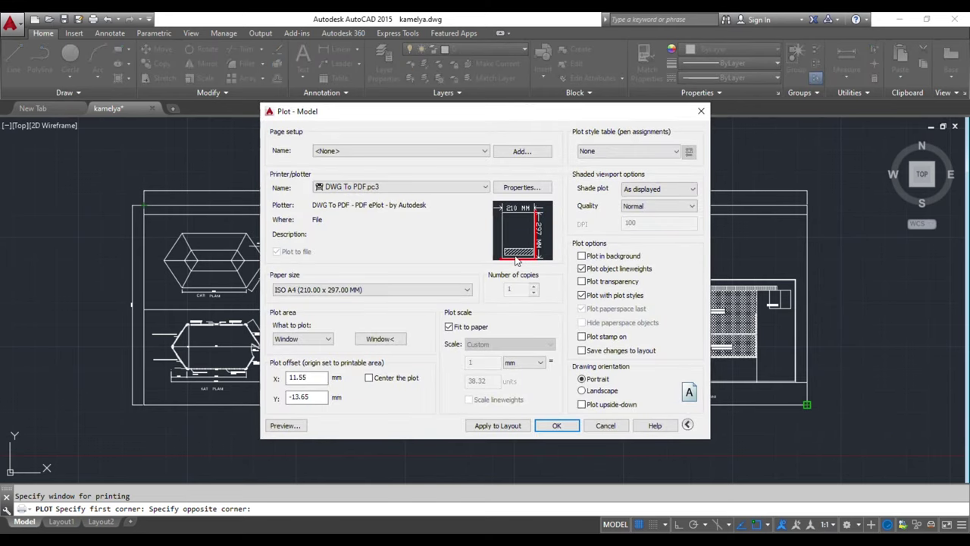
Step: Center the A4 plot, drop object lineweights, set landscape, and preview it
{"action": "left_click", "coordinate": [369, 377]}
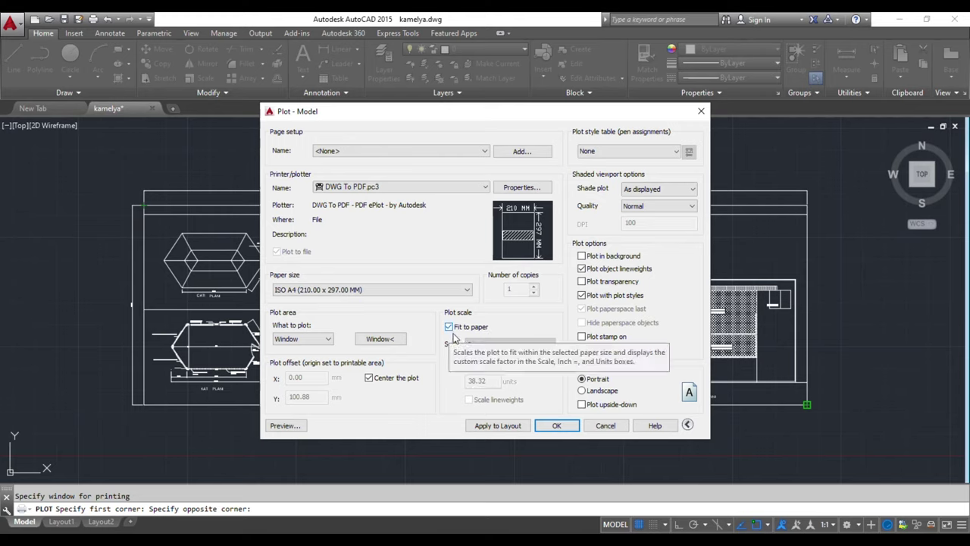
{"action": "mouse_move", "coordinate": [582, 269]}
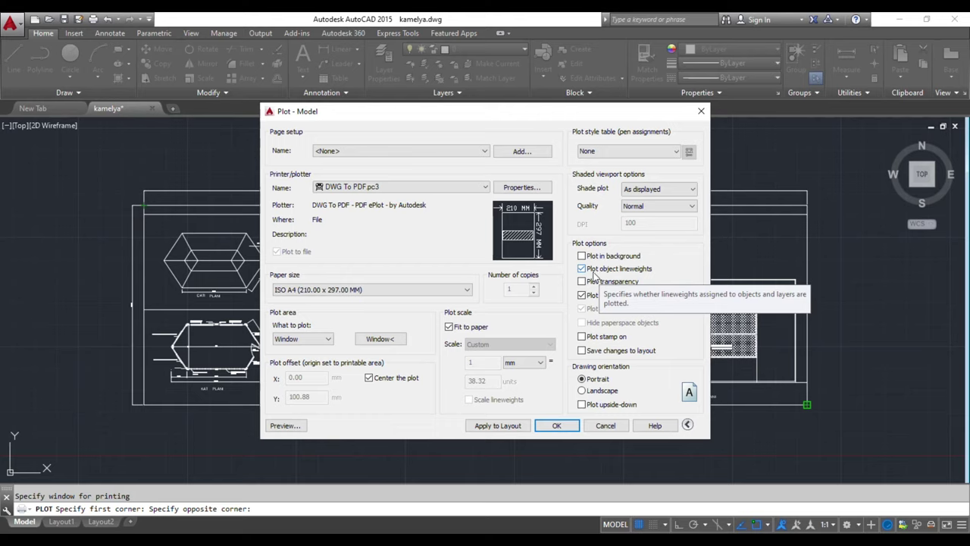
{"action": "left_click", "coordinate": [582, 269]}
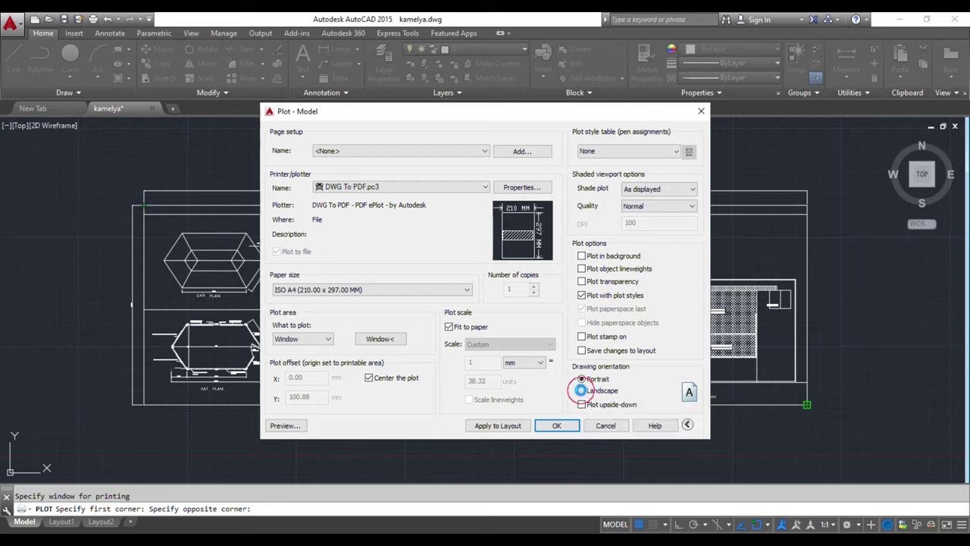
{"action": "left_click", "coordinate": [581, 390]}
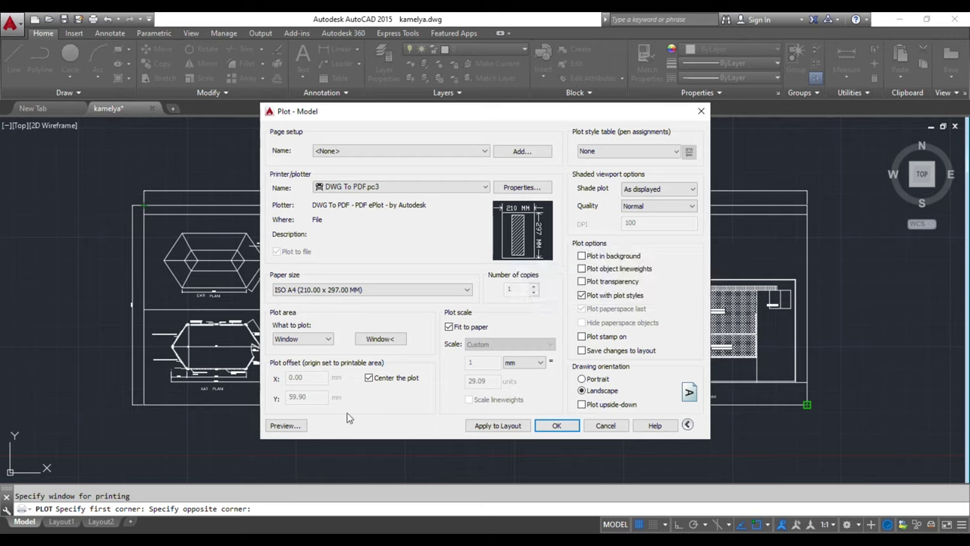
{"action": "left_click", "coordinate": [285, 425]}
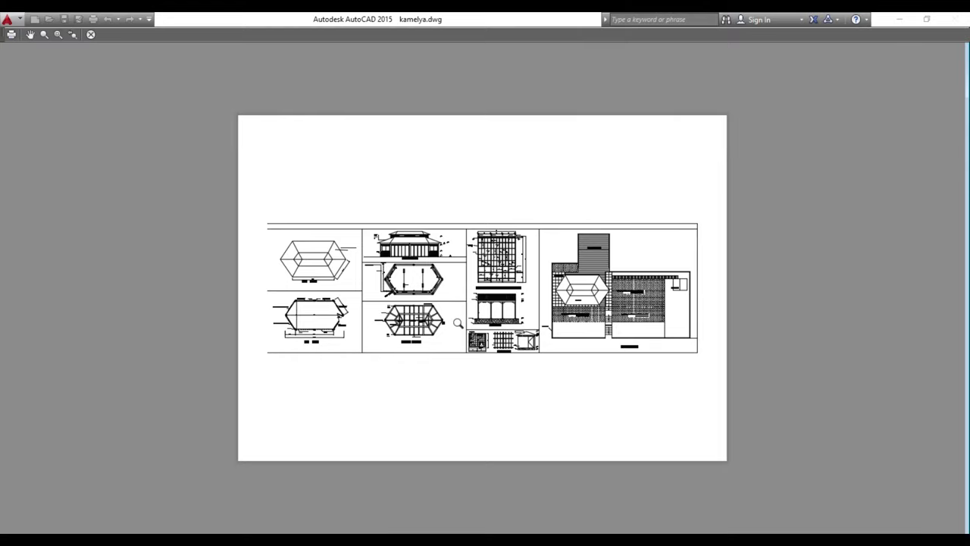
Step: Close the A4 preview and list the available paper sizes
{"action": "scroll", "coordinate": [458, 324], "scroll_direction": "up", "scroll_amount": 2}
{"action": "scroll", "coordinate": [454, 320], "scroll_direction": "up", "scroll_amount": 5}
{"action": "scroll", "coordinate": [453, 319], "scroll_direction": "down", "scroll_amount": 1}
{"action": "scroll", "coordinate": [452, 317], "scroll_direction": "down", "scroll_amount": 2}
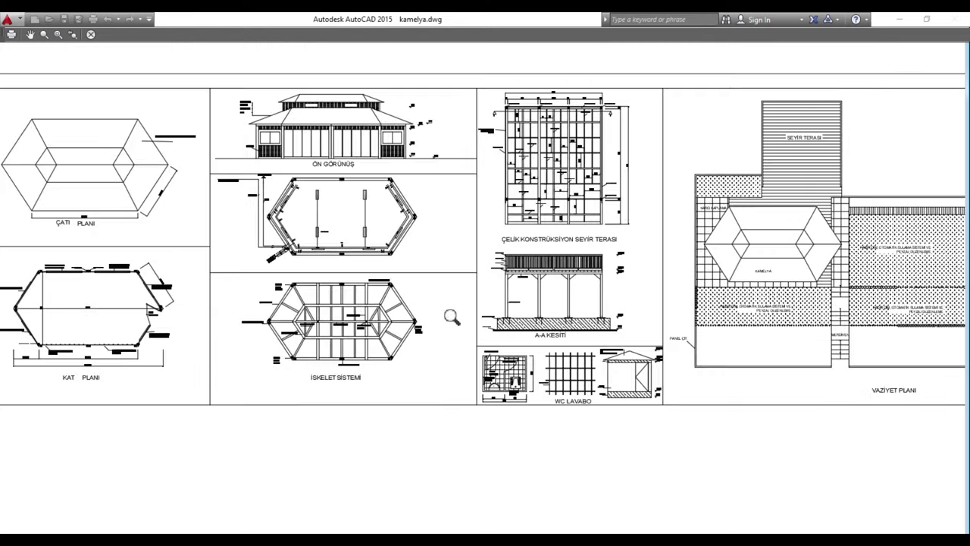
{"action": "scroll", "coordinate": [451, 317], "scroll_direction": "down", "scroll_amount": 2}
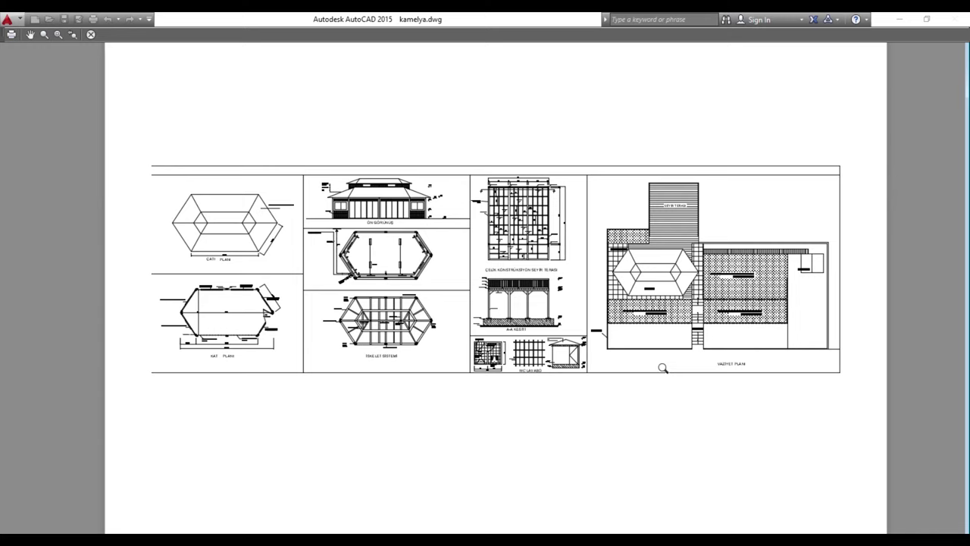
{"action": "key", "text": "Escape"}
{"action": "left_click", "coordinate": [331, 291]}
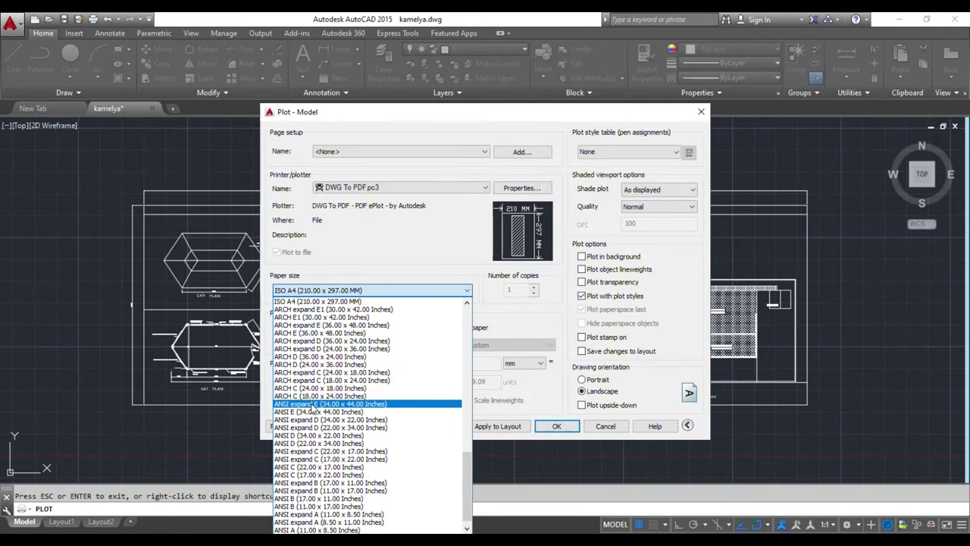
Step: Keep ISO A4 as the paper size and cancel the plot without plotting
{"action": "scroll", "coordinate": [311, 409], "scroll_direction": "up", "scroll_amount": 5}
{"action": "scroll", "coordinate": [326, 386], "scroll_direction": "up", "scroll_amount": 5}
{"action": "scroll", "coordinate": [348, 356], "scroll_direction": "up", "scroll_amount": 5}
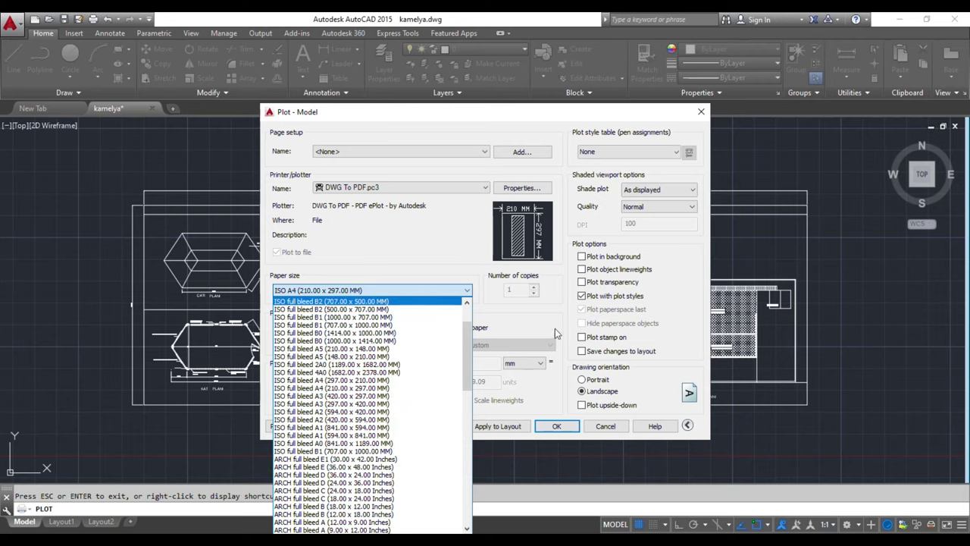
{"action": "left_click", "coordinate": [555, 333]}
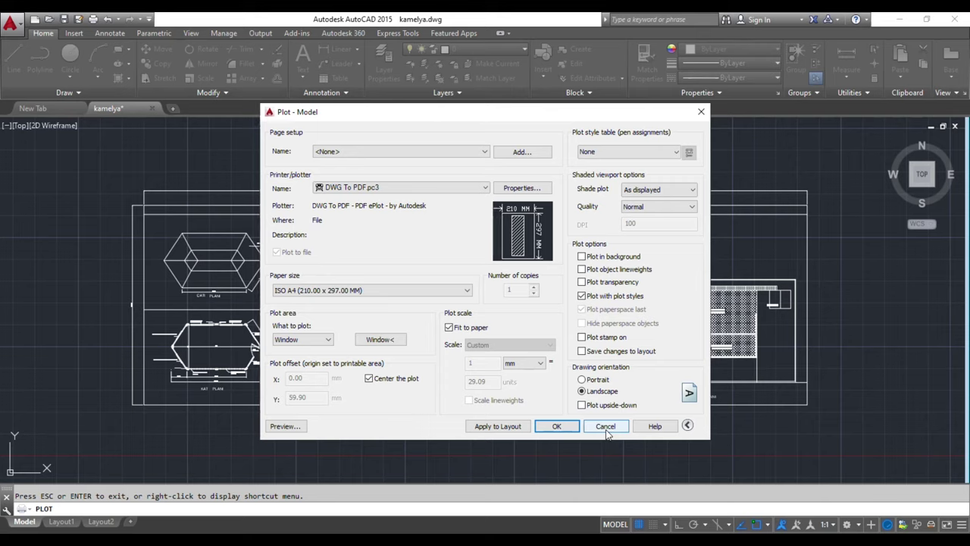
{"action": "left_click", "coordinate": [606, 427]}
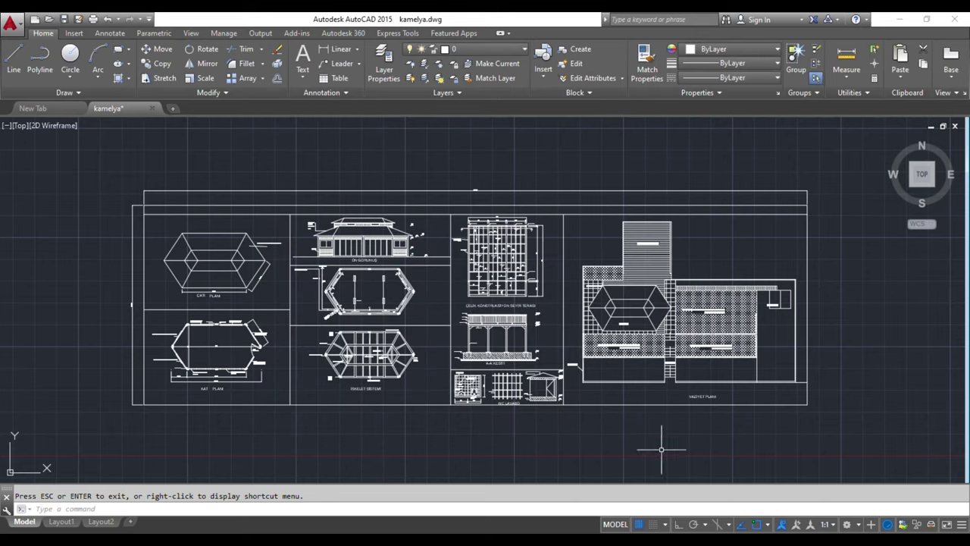